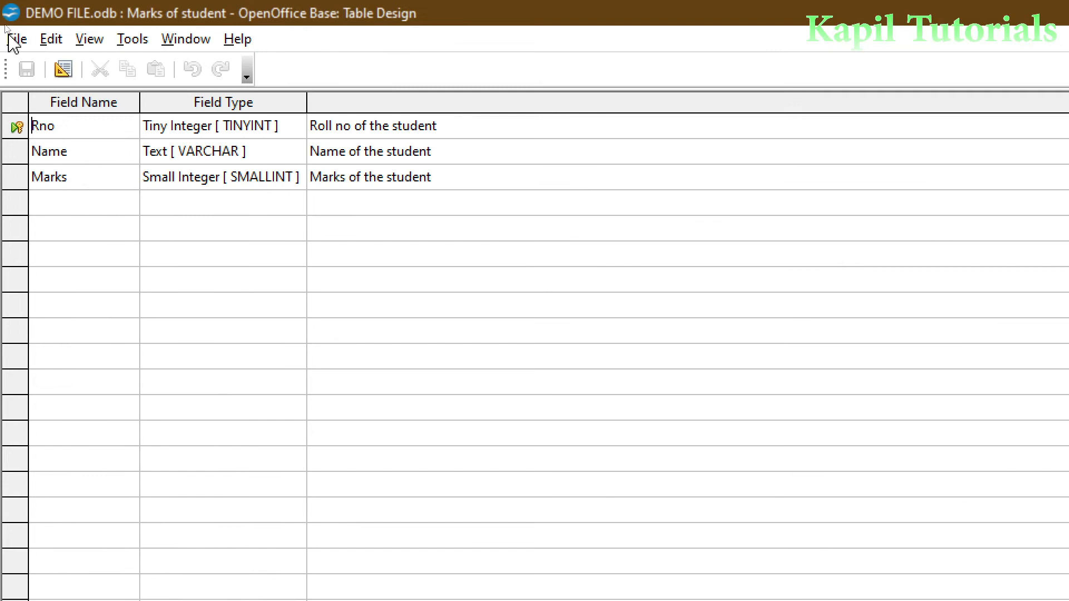
Check the Marks field's data type, then close the Marks of student table design
click(59, 181)
click(219, 177)
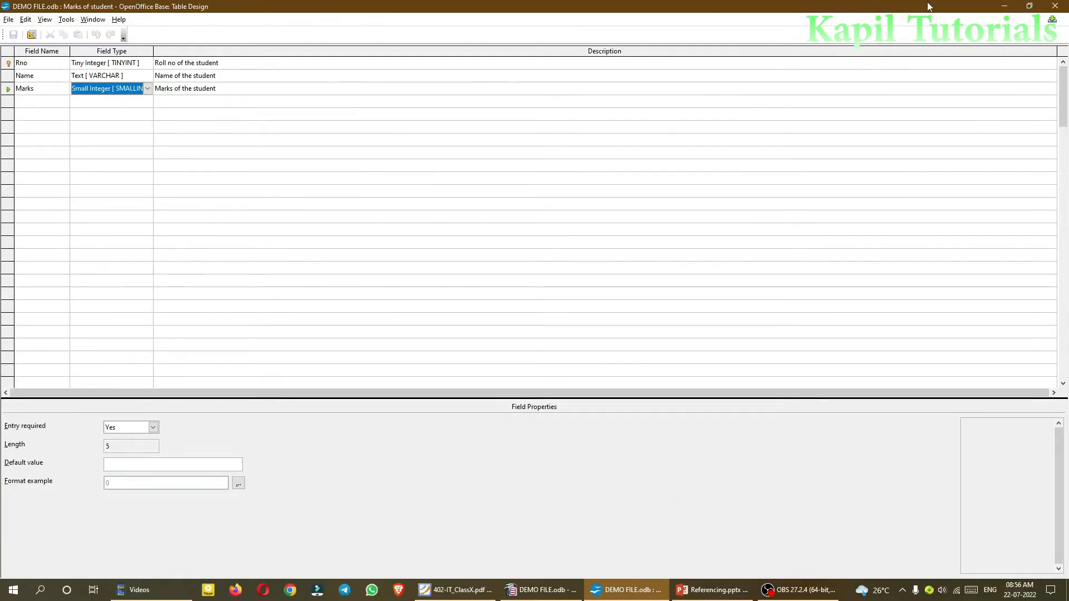
click(1055, 6)
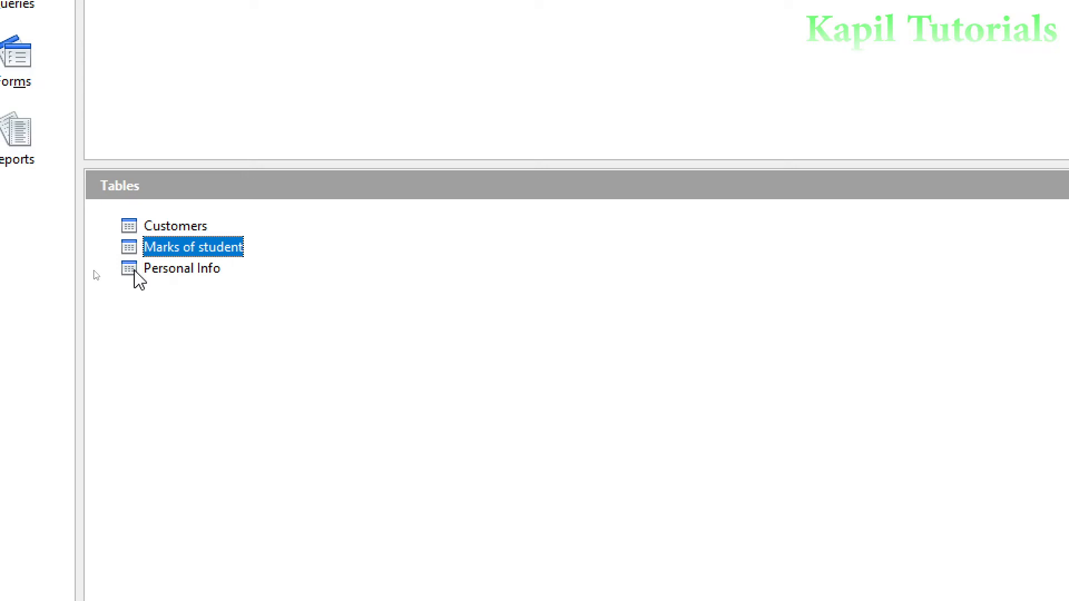
double_click(135, 273)
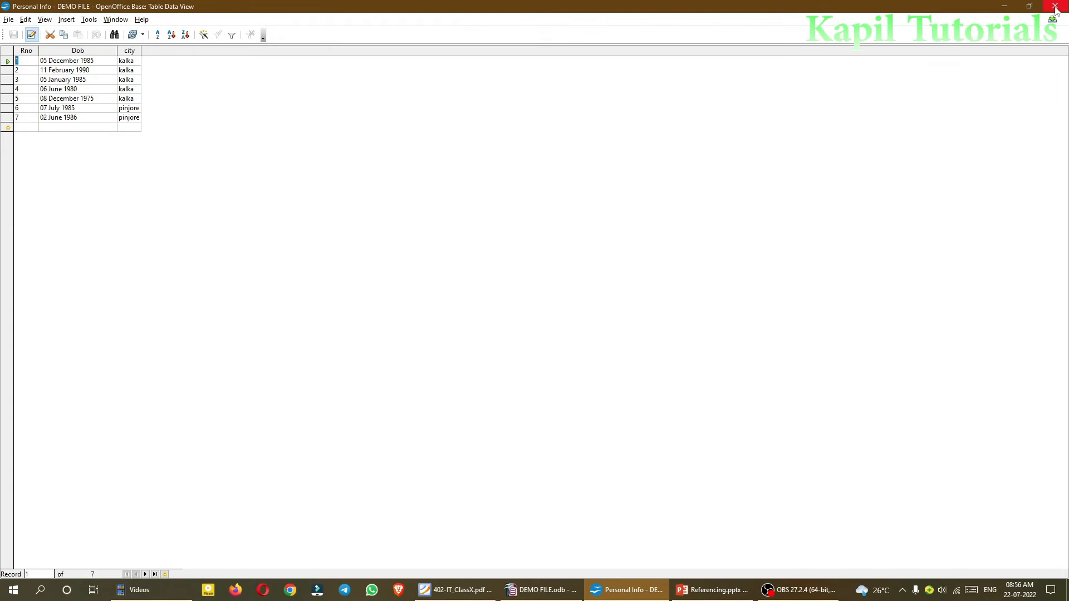
click(1054, 7)
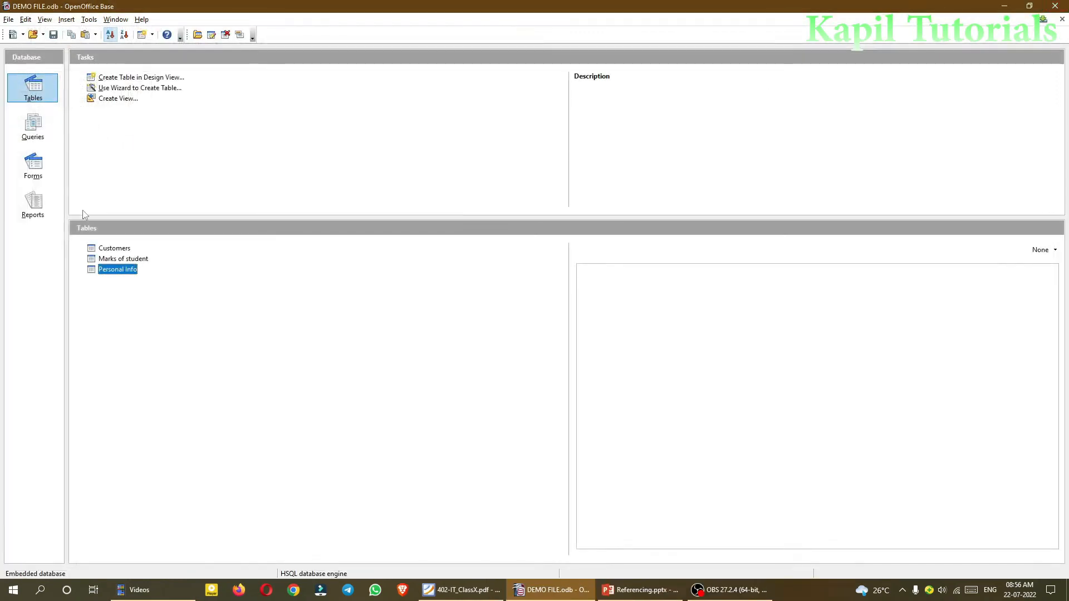
Open Personal Info in design view and confirm the Dob field type stays Date
right_click(105, 273)
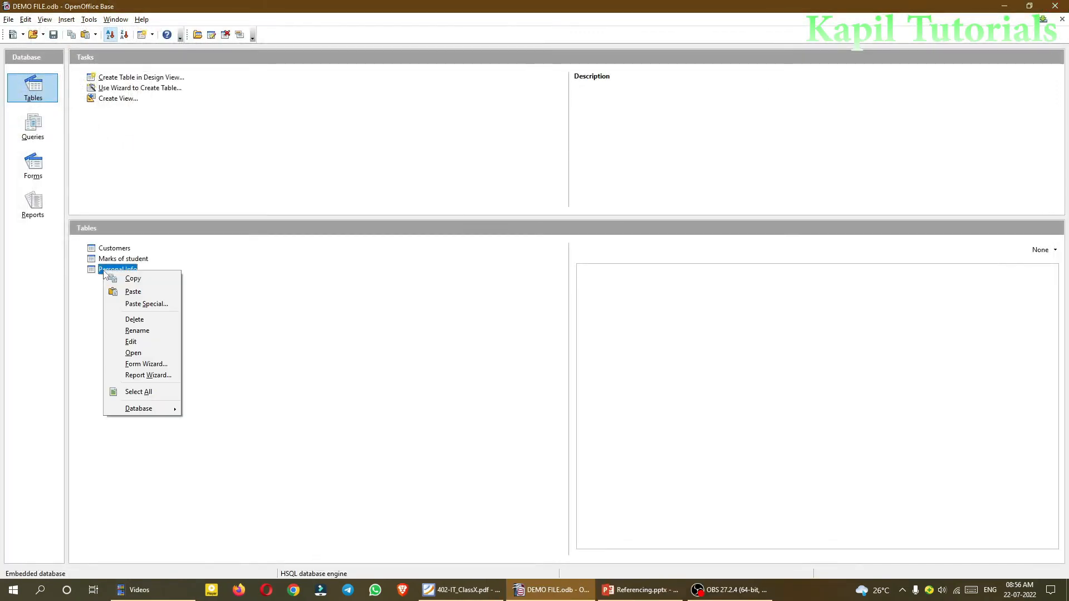
click(130, 341)
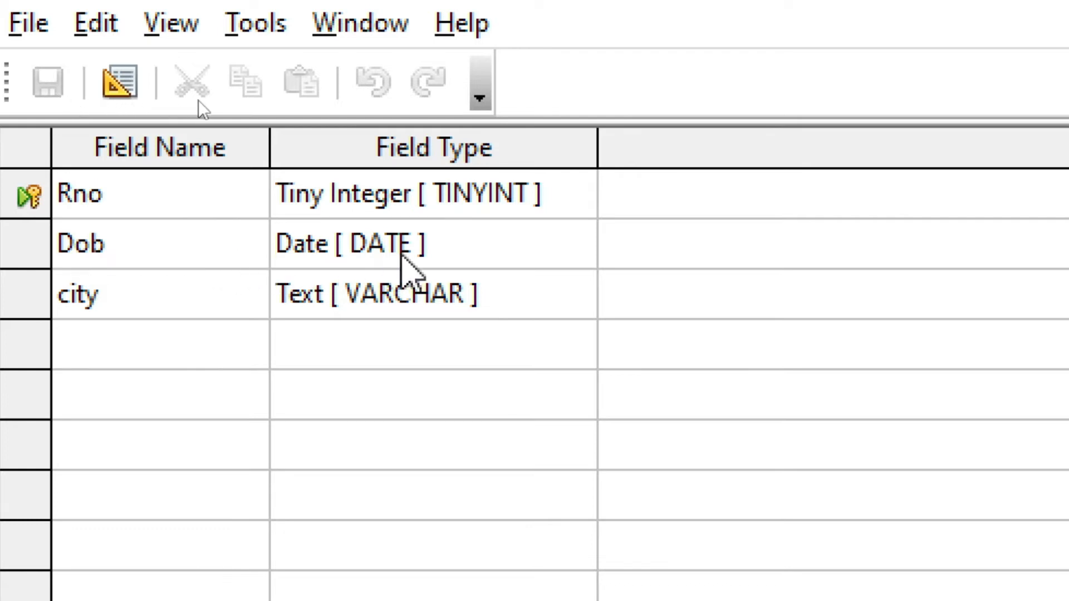
click(467, 257)
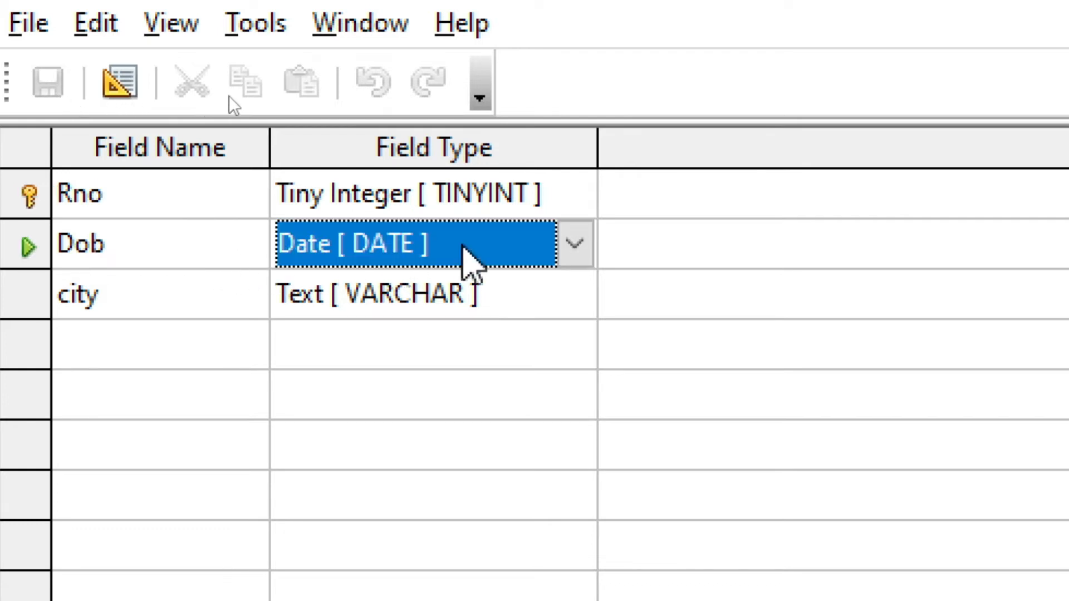
click(573, 245)
click(574, 245)
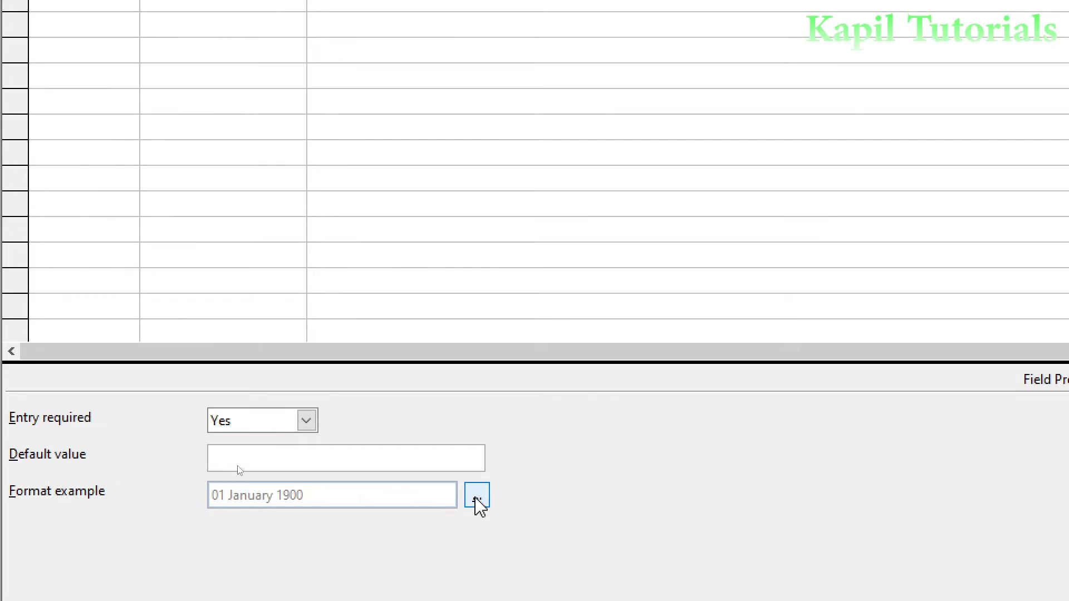
Look over Dob's format settings and the city field, then close the Personal Info design
click(476, 499)
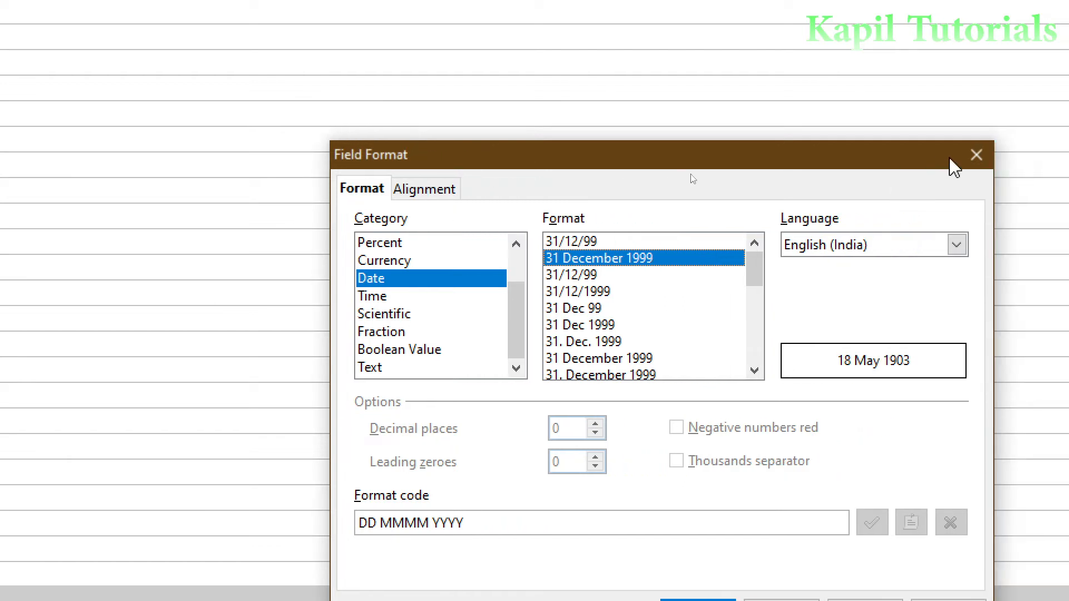
click(1056, 155)
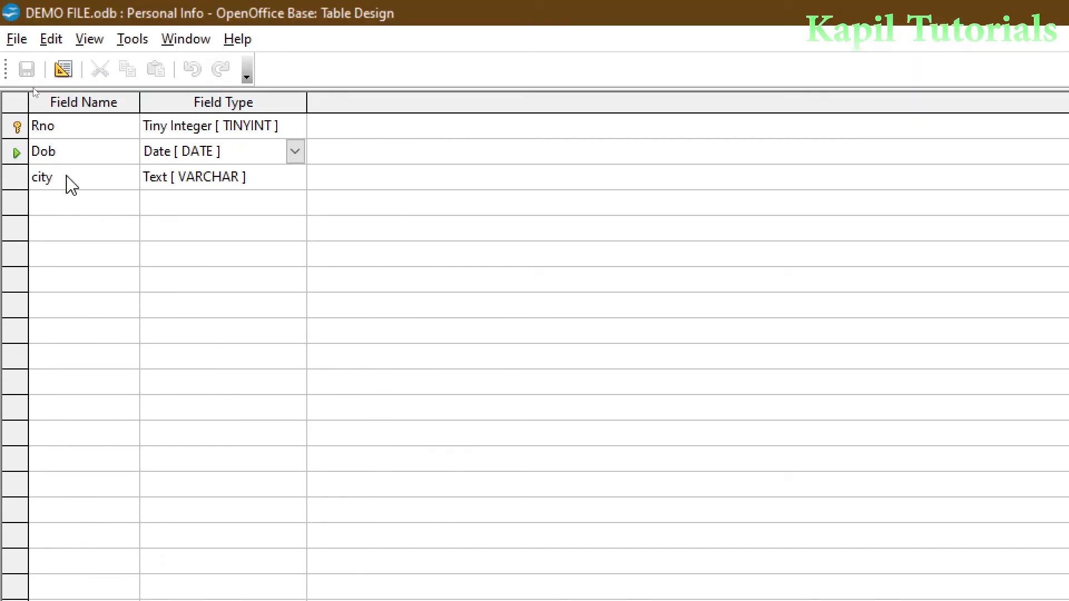
click(62, 176)
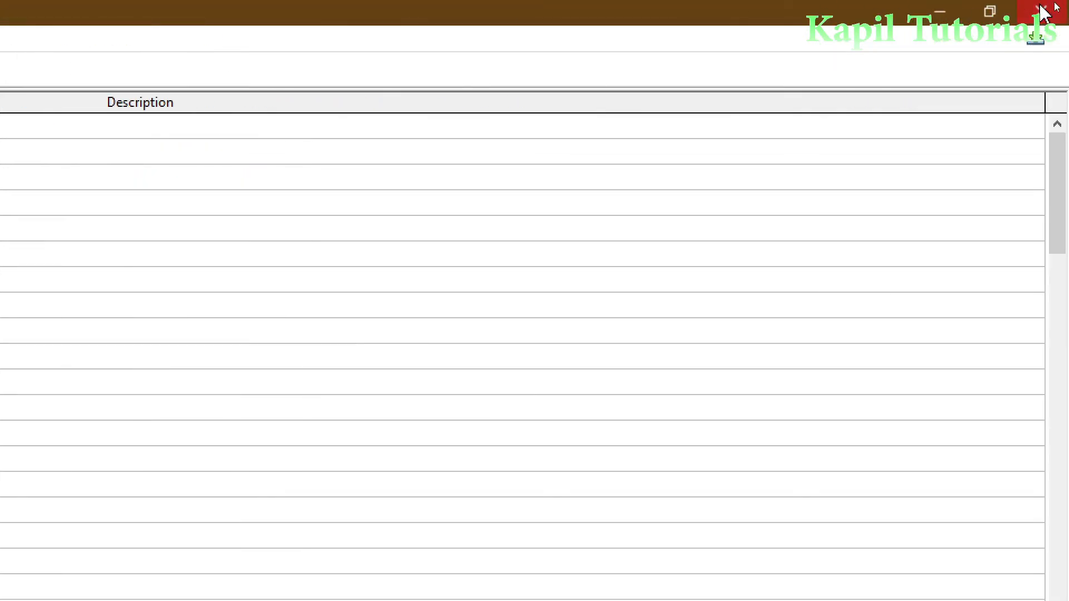
click(1043, 11)
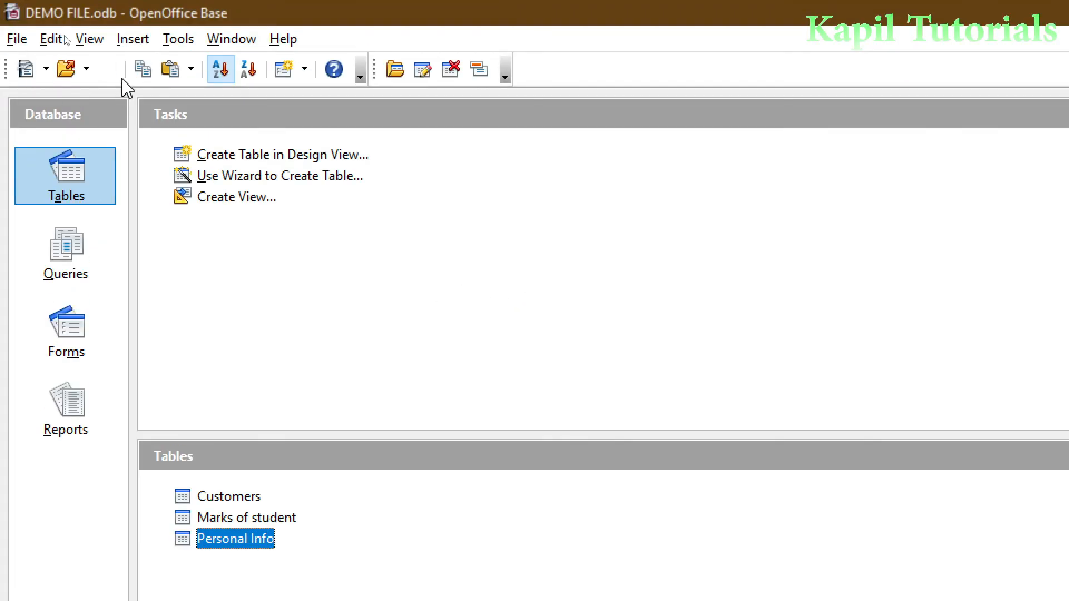
Open the Relationships designer from the Tools menu and position the Add Tables list
click(179, 42)
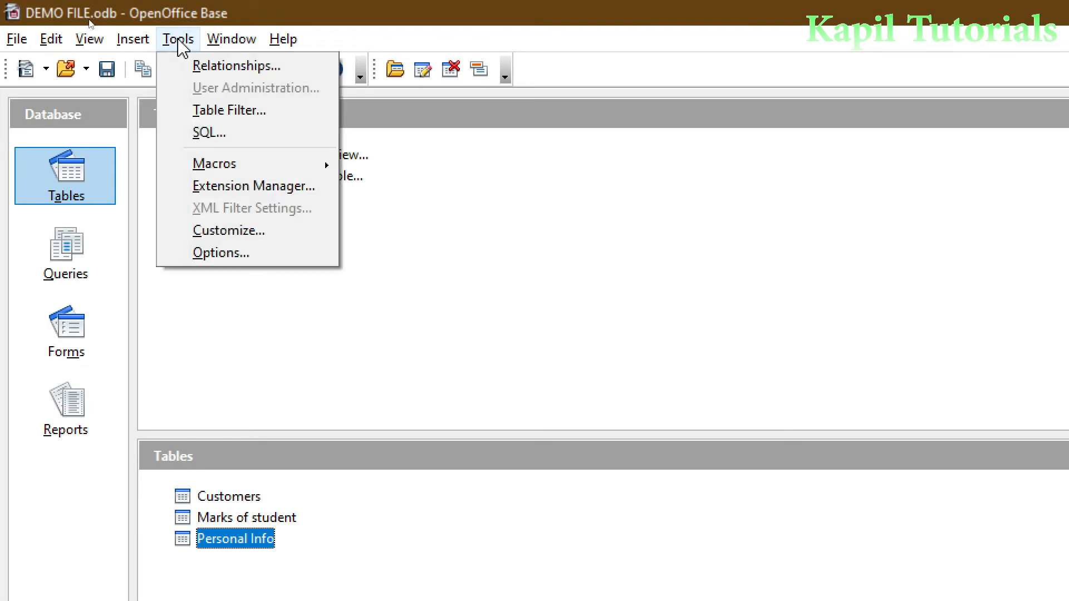
click(189, 67)
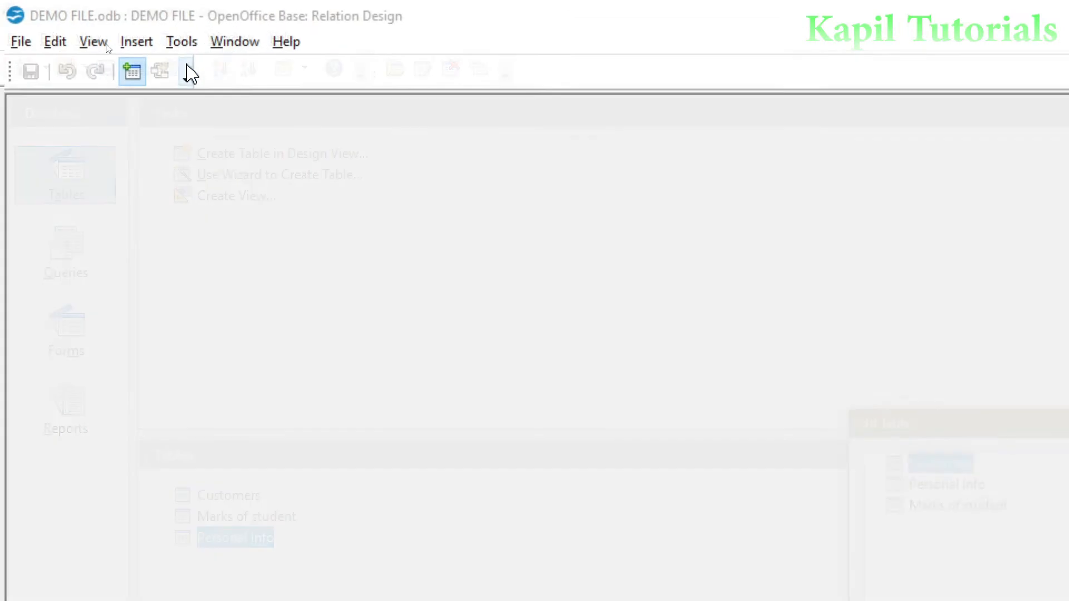
drag(949, 427, 931, 408)
drag(822, 415, 408, 163)
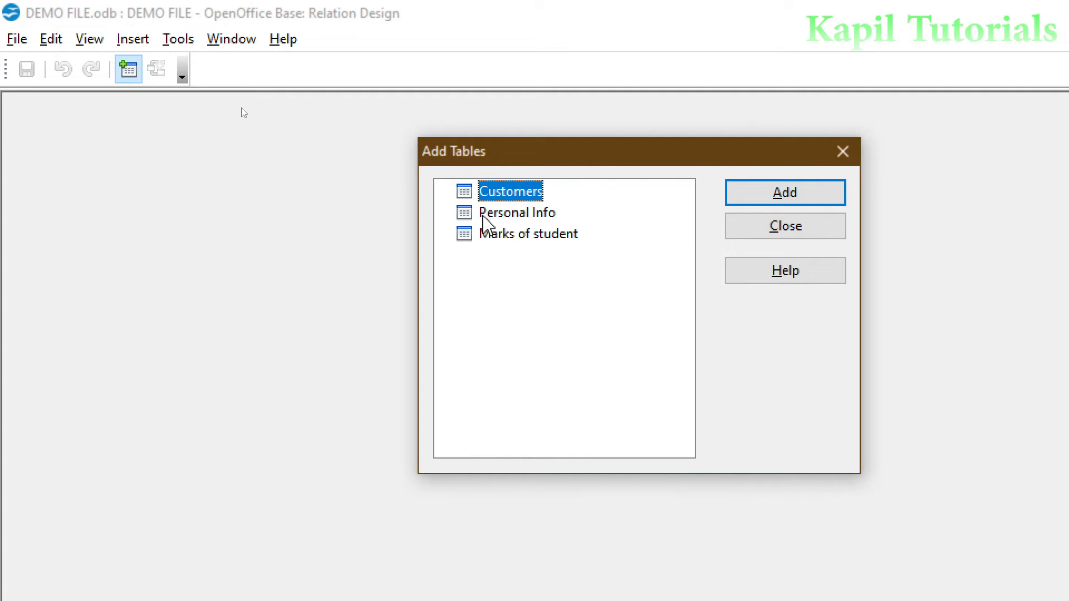
Add Personal Info and then Marks of student to the relationship canvas
click(520, 218)
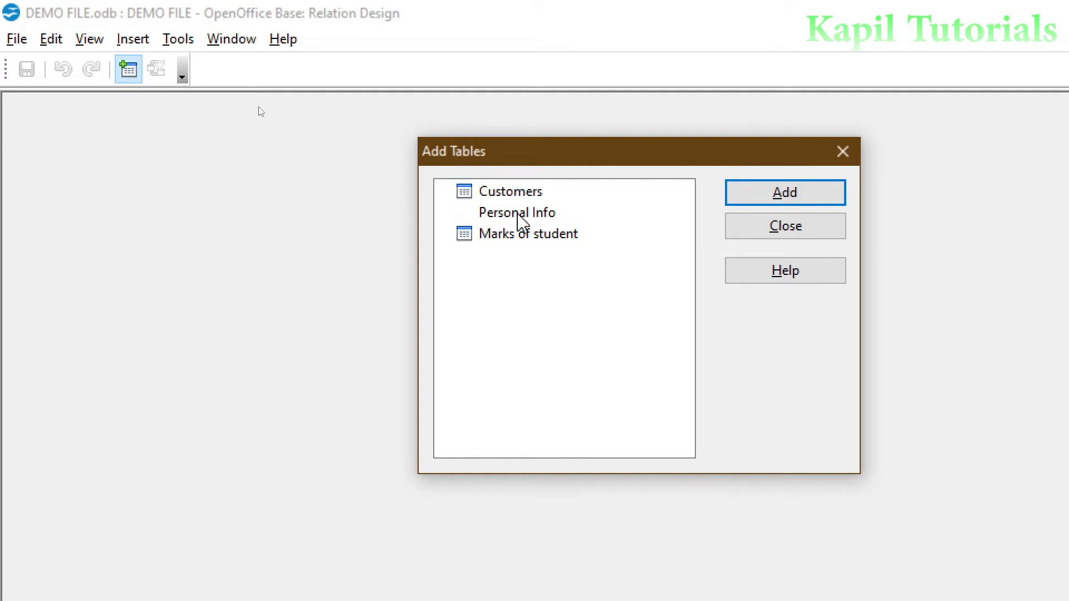
click(503, 239)
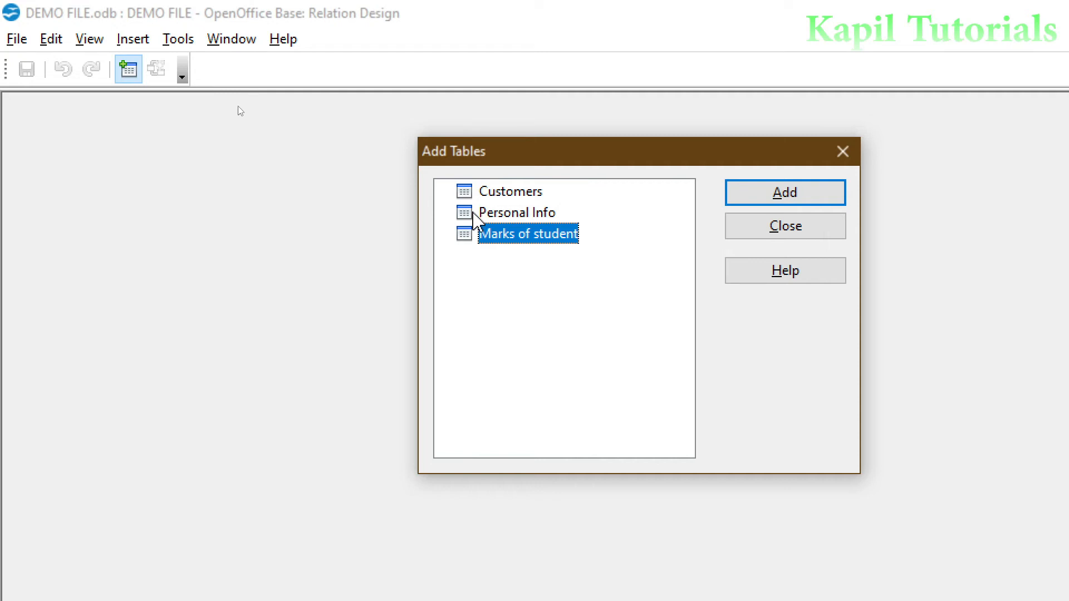
click(494, 212)
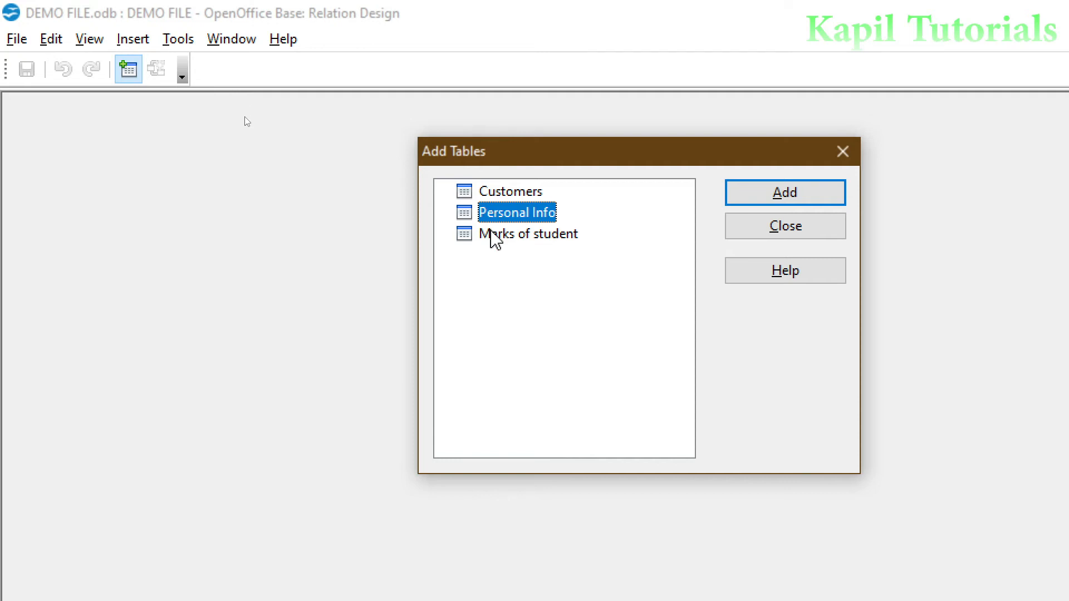
click(488, 238)
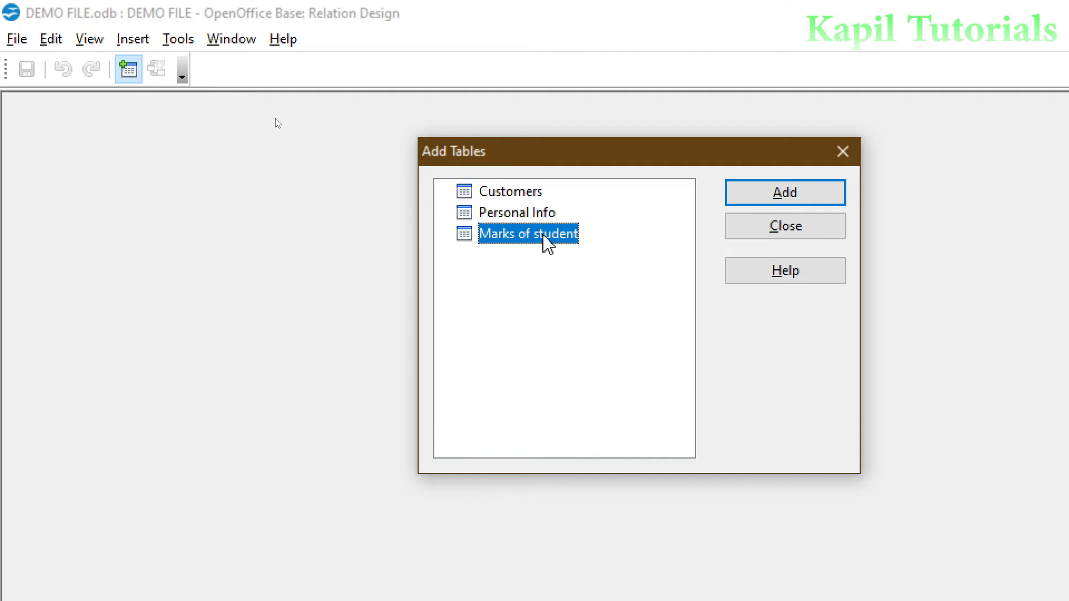
click(462, 213)
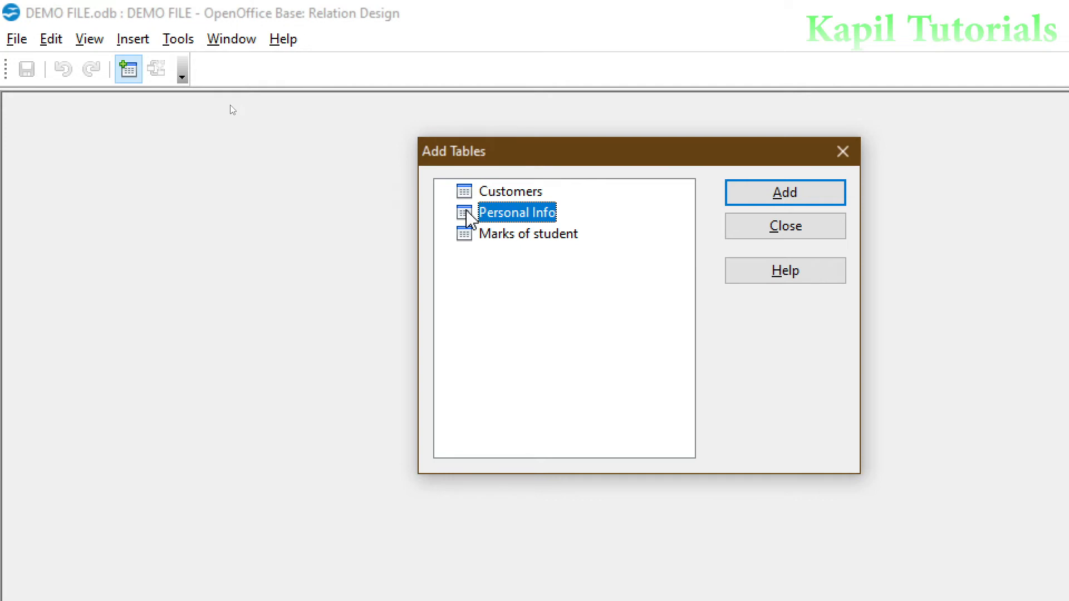
click(777, 202)
drag(442, 152, 711, 154)
click(763, 236)
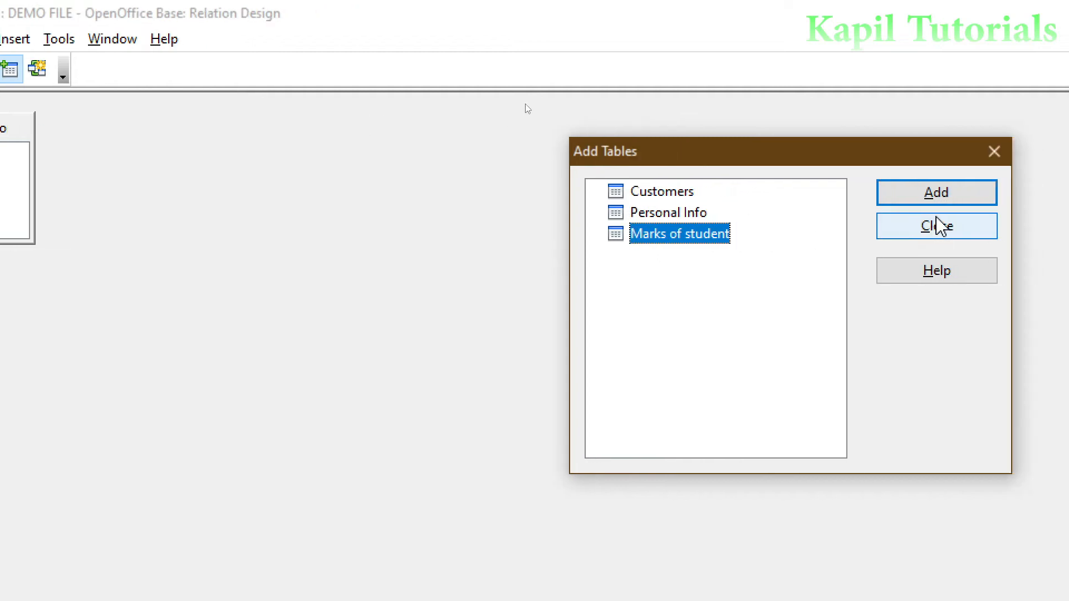
click(911, 196)
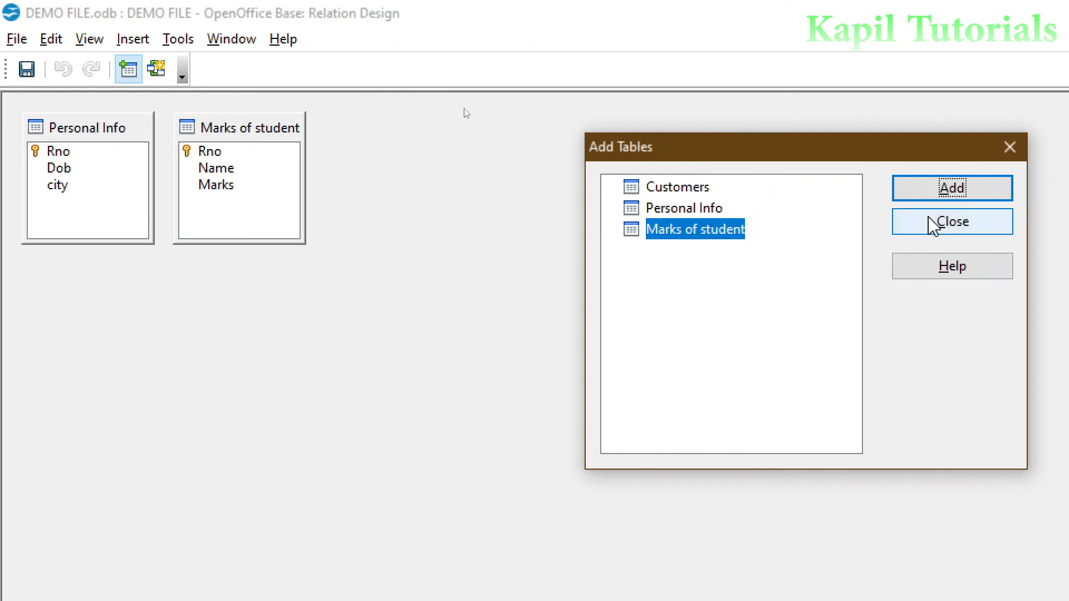
Link Rno in Personal Info to Rno in Marks of student, then close the relation design
click(930, 222)
drag(265, 128, 527, 124)
drag(70, 152, 468, 152)
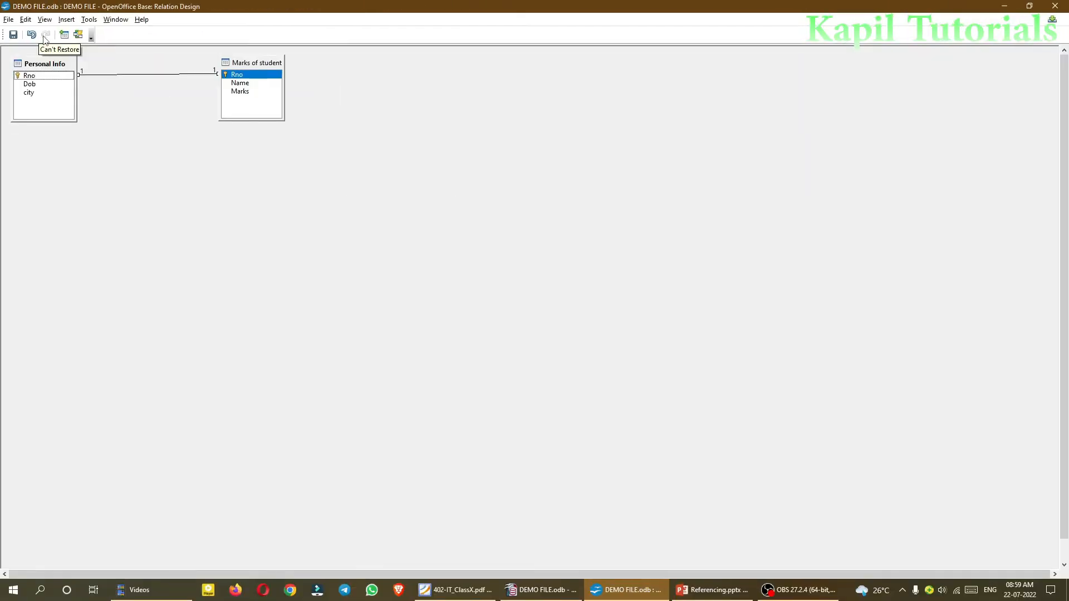
click(1056, 7)
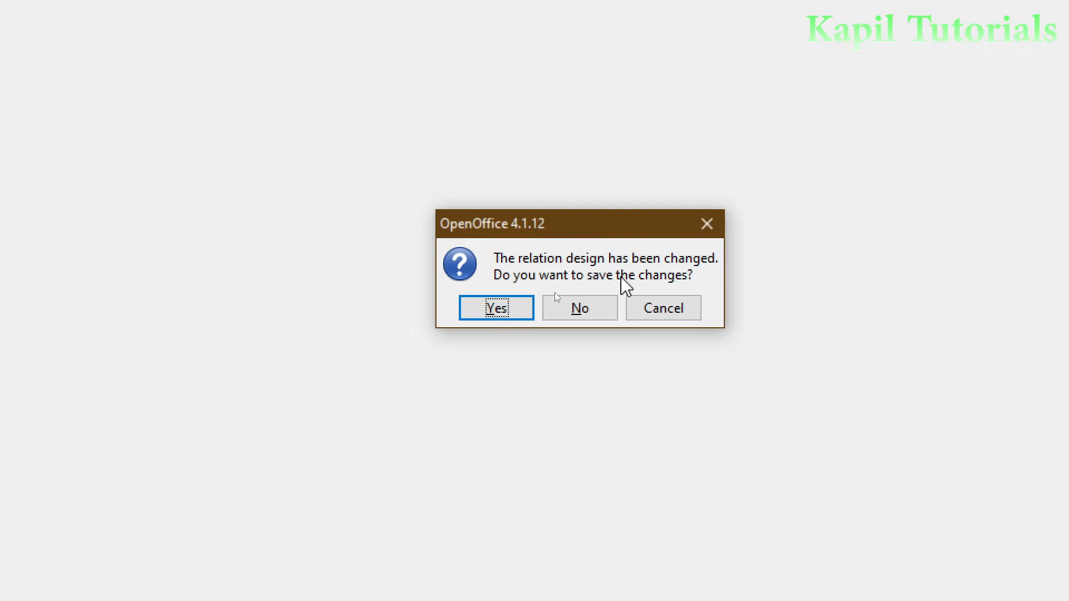
Confirm saving the Rno relationship, then switch windows back to the Base tables list
click(493, 312)
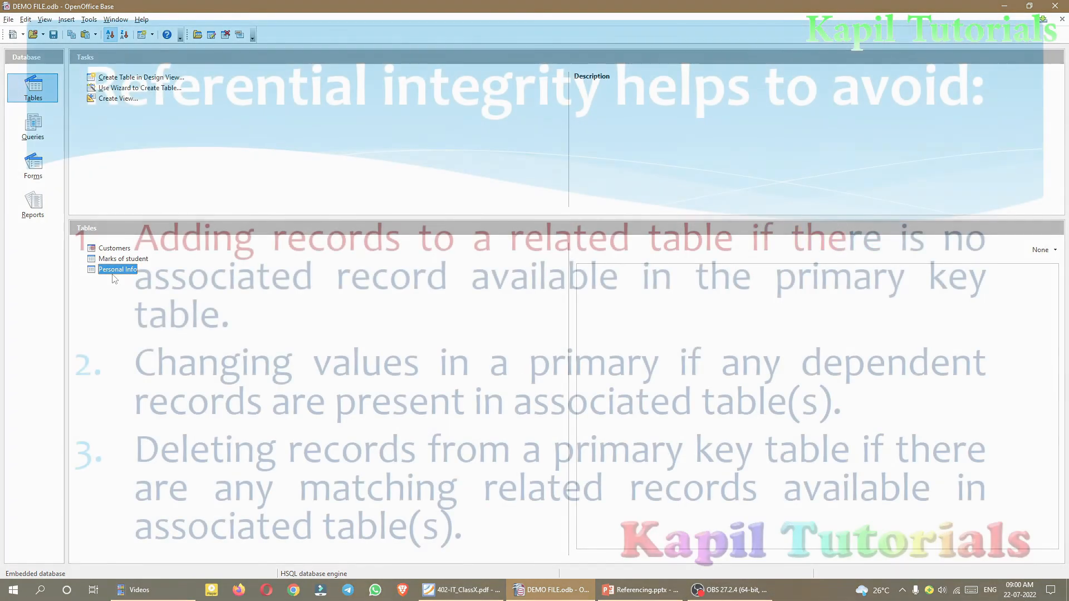
key(alt+Tab)
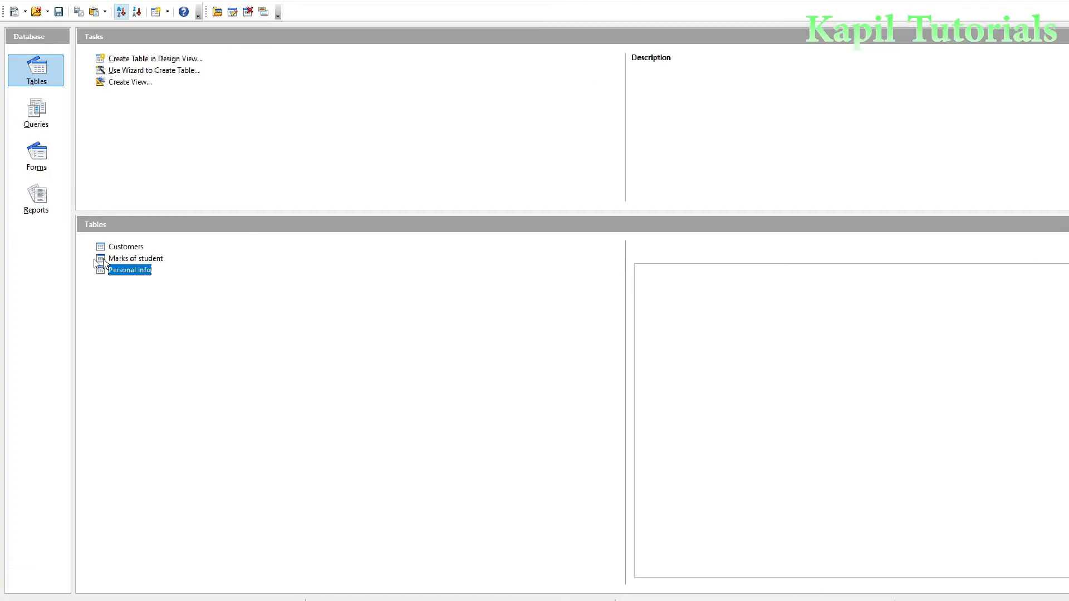
View the Marks of student records (Rno 1–5), close them, and open Personal Info's records
double_click(135, 262)
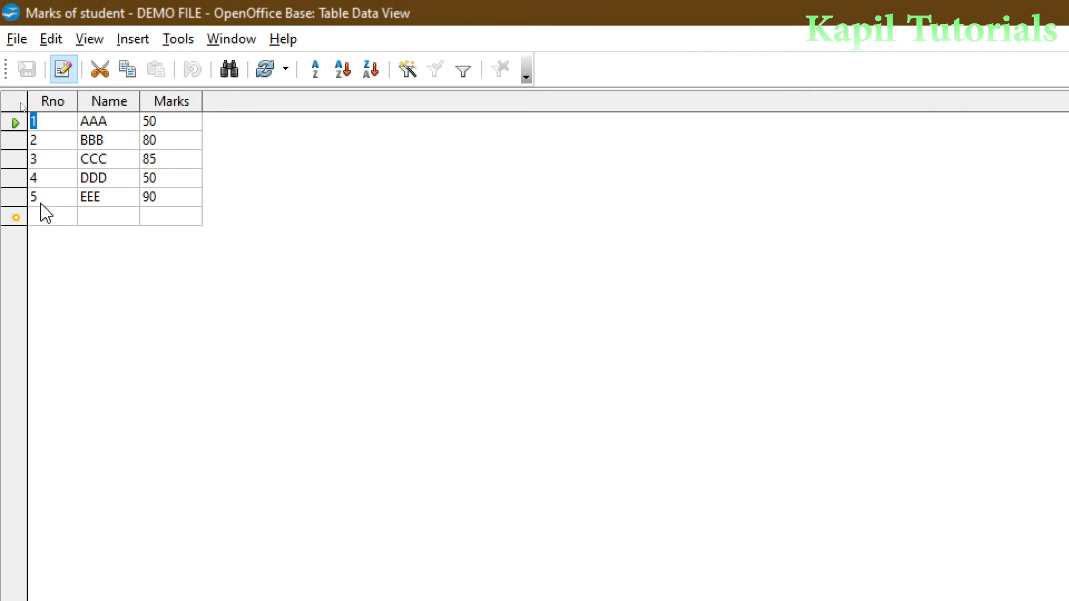
click(42, 217)
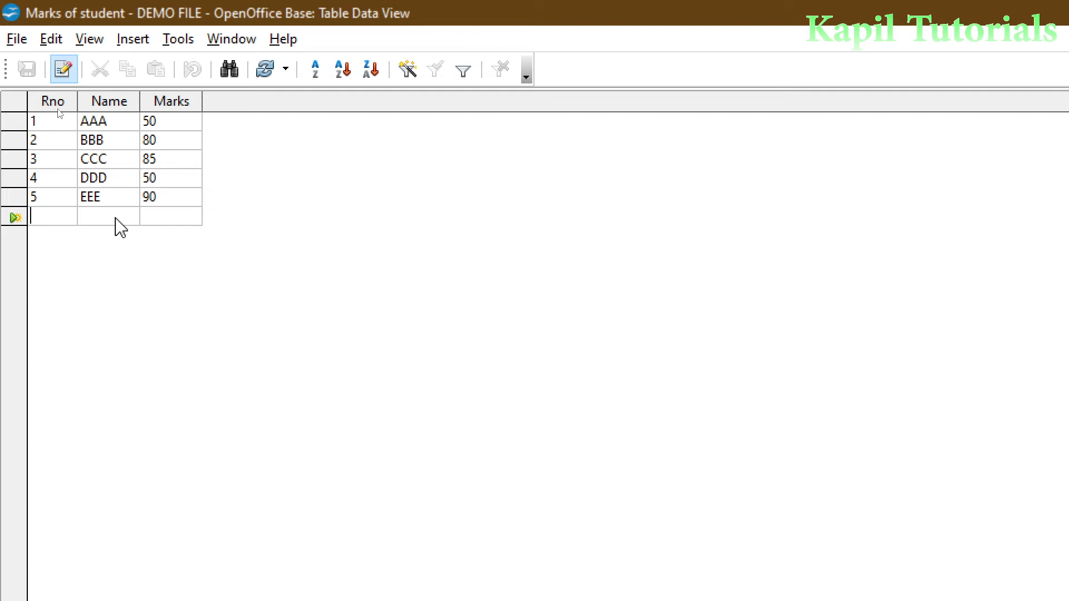
click(1054, 7)
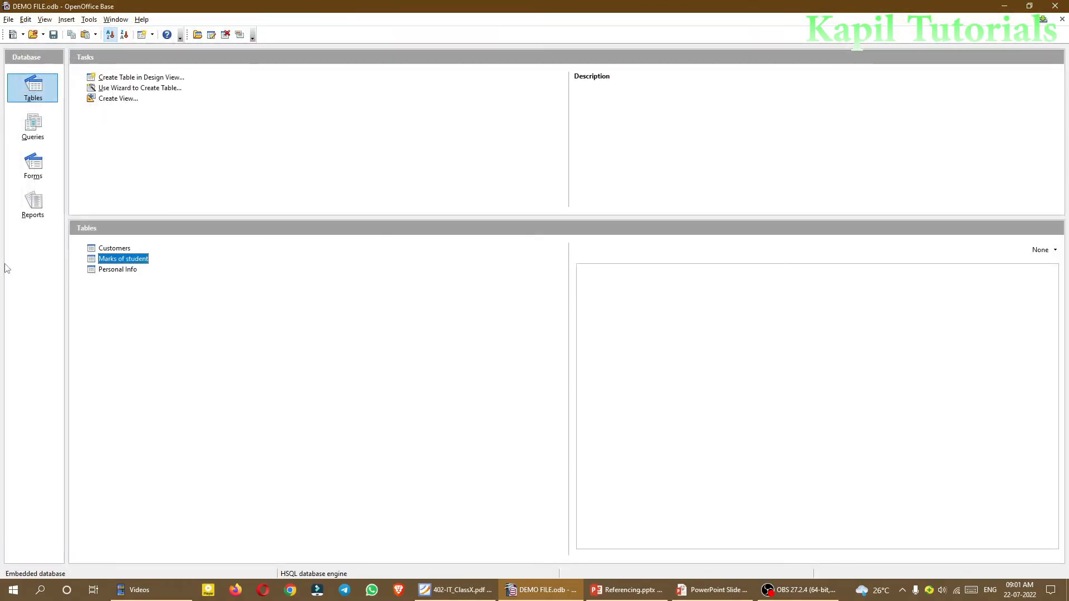
double_click(90, 271)
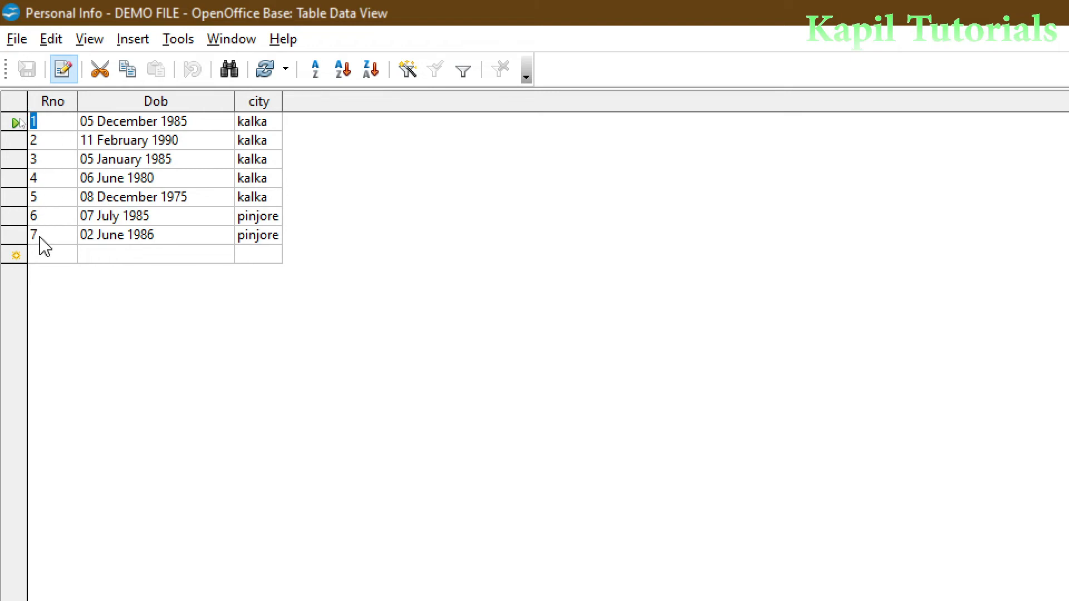
Enter a Marks of student record with Rno 8, Name FFF, Marks 85, raising an integrity error
click(1055, 8)
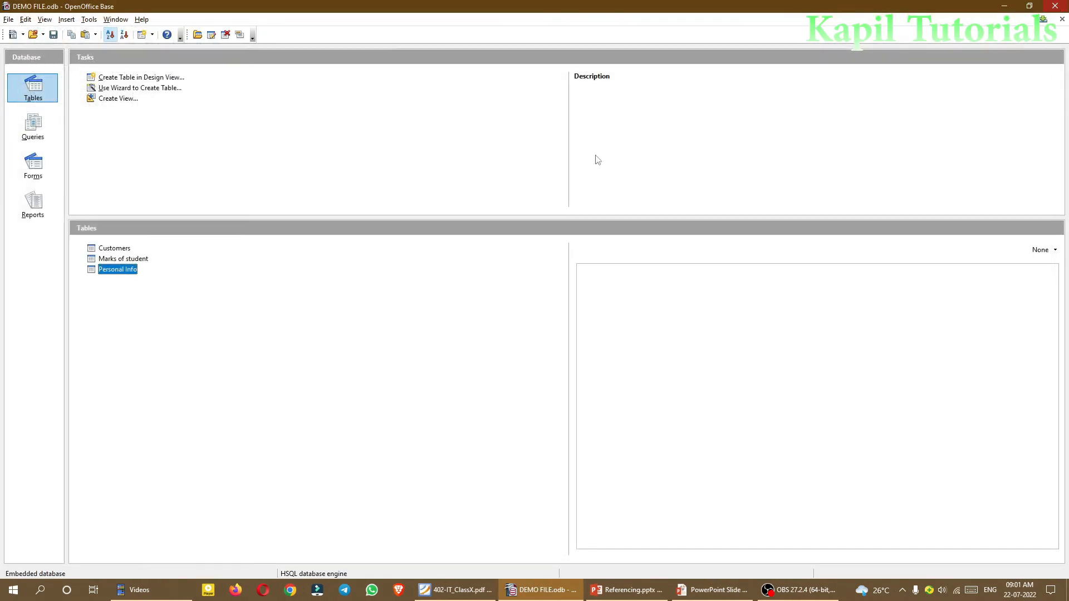
double_click(102, 260)
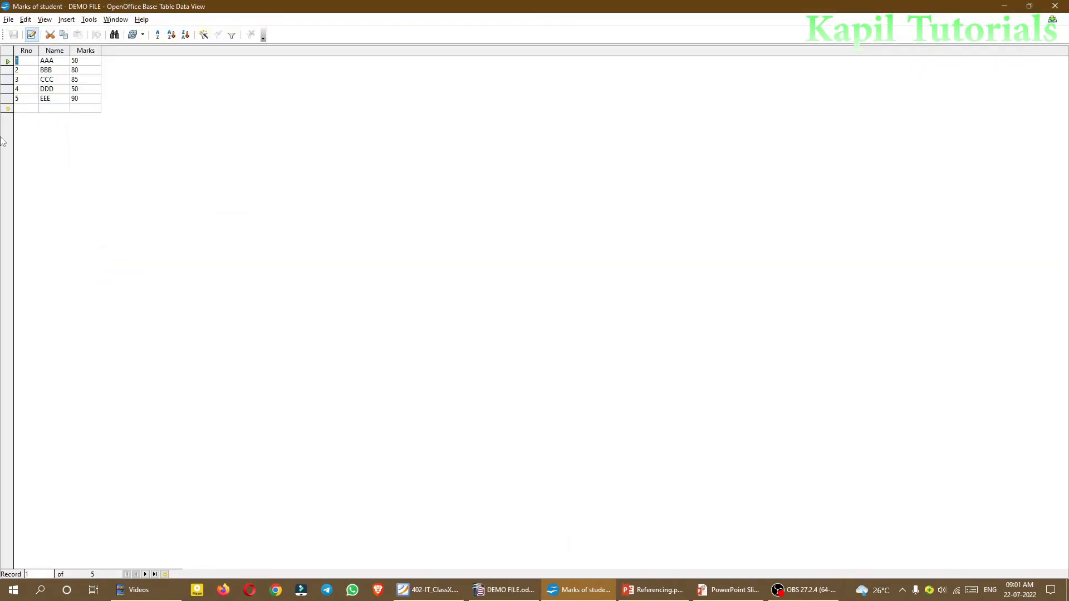
click(20, 108)
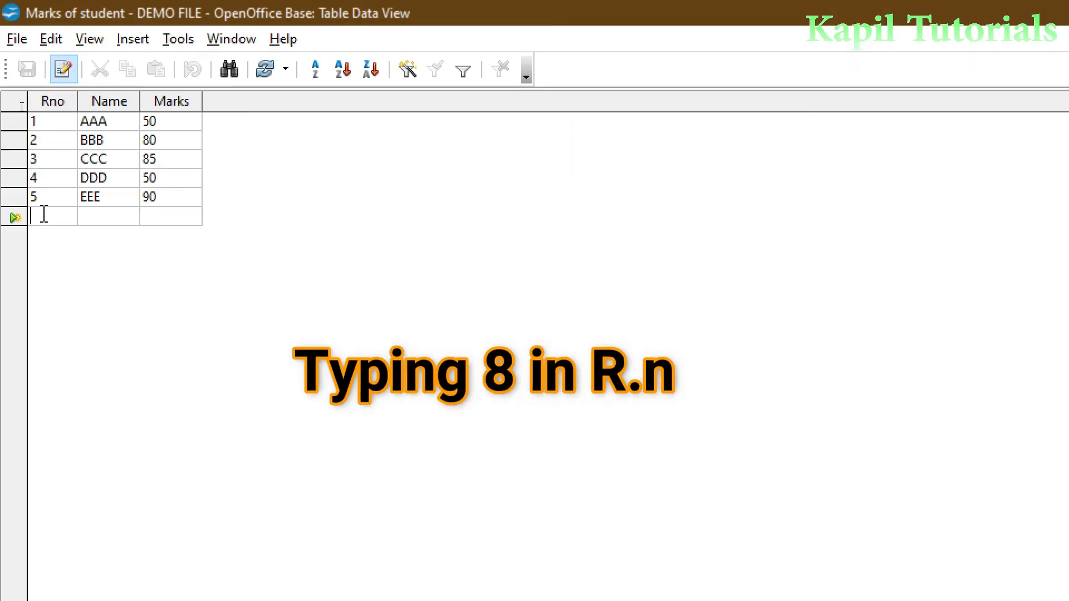
text(8)
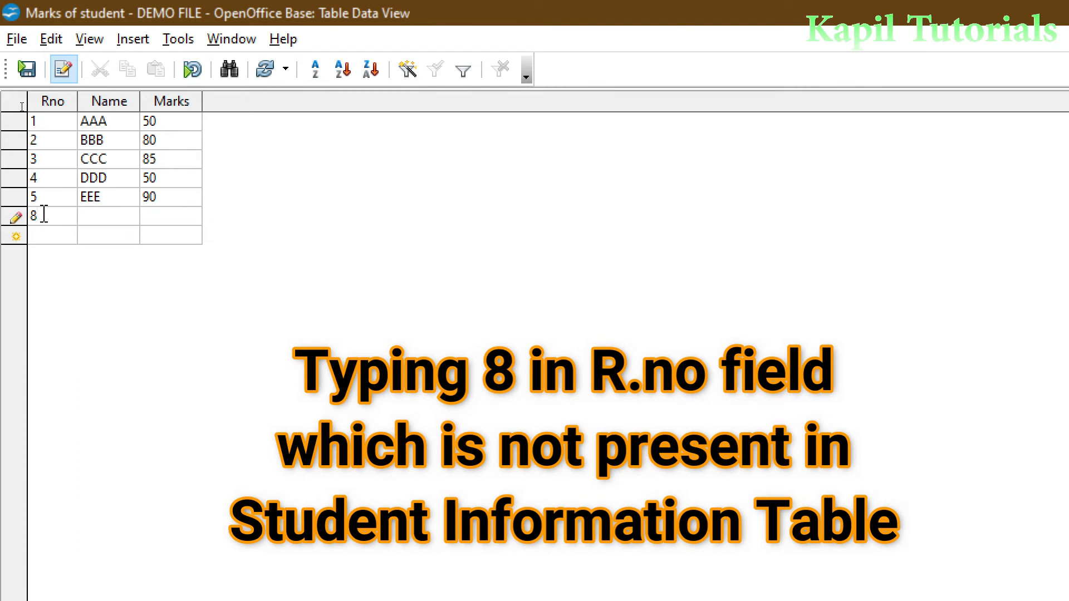
key(Tab)
text(FFF)
key(Tab)
text(85)
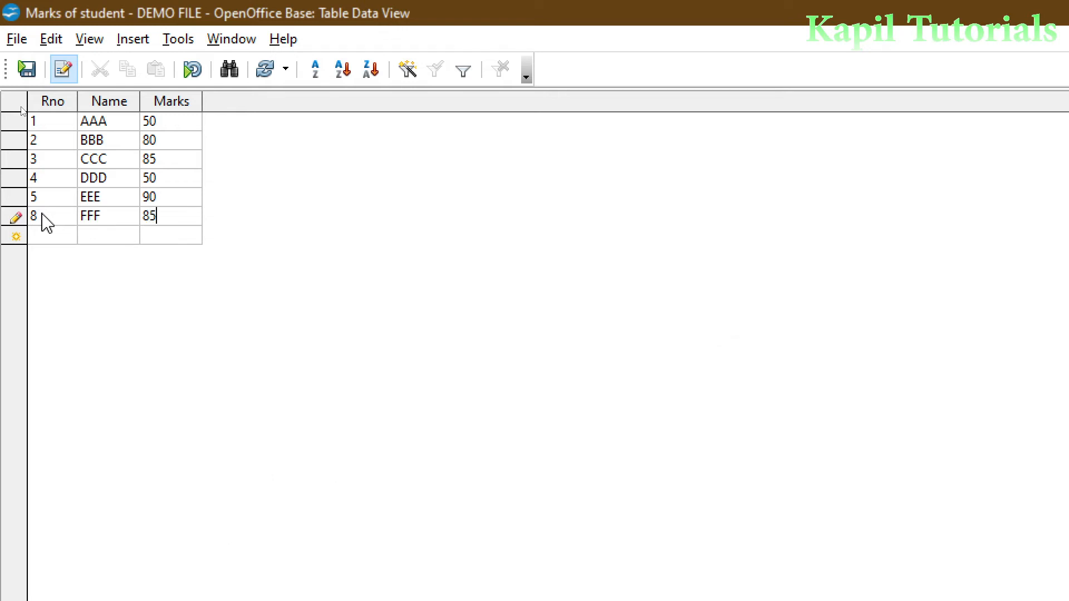
key(Return)
drag(818, 524, 321, 210)
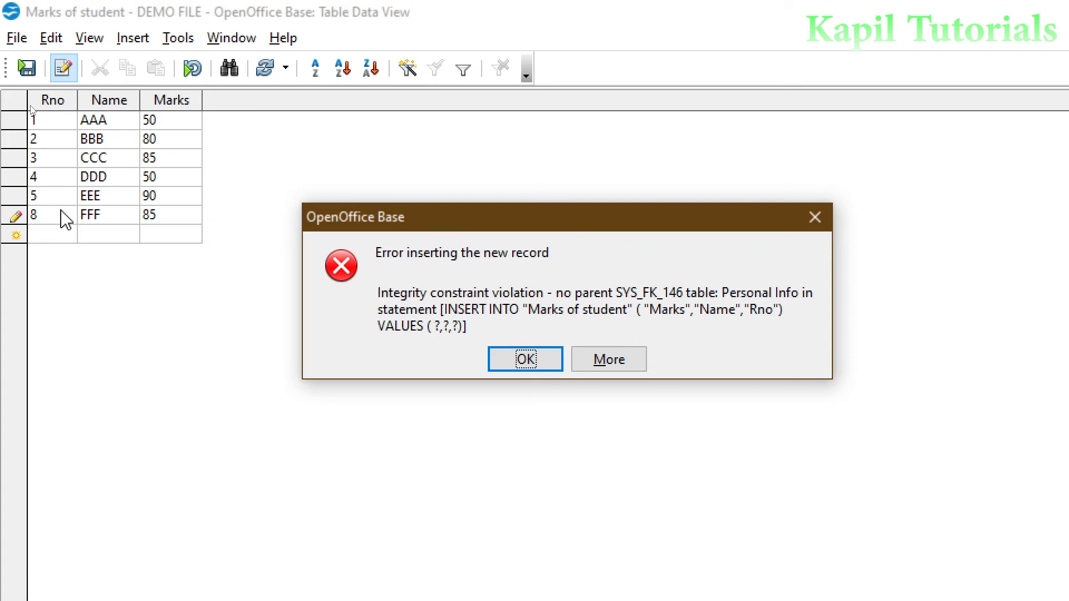
Dismiss the error and change the FFF record's Rno from 8 to 6 to save it
click(504, 363)
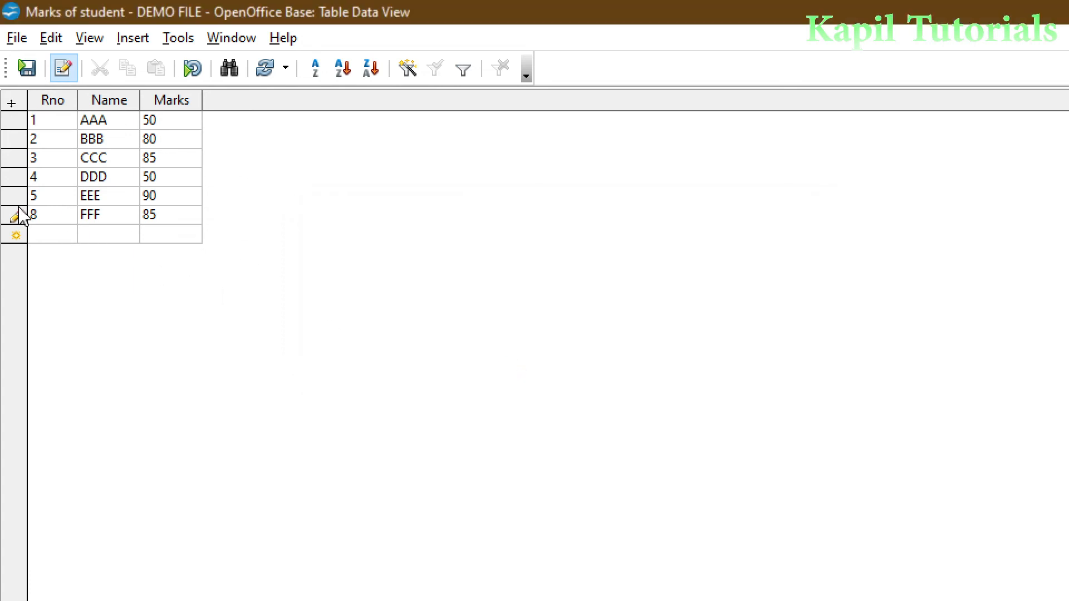
key(BackSpace)
text(6)
key(Tab)
key(Tab)
key(Tab)
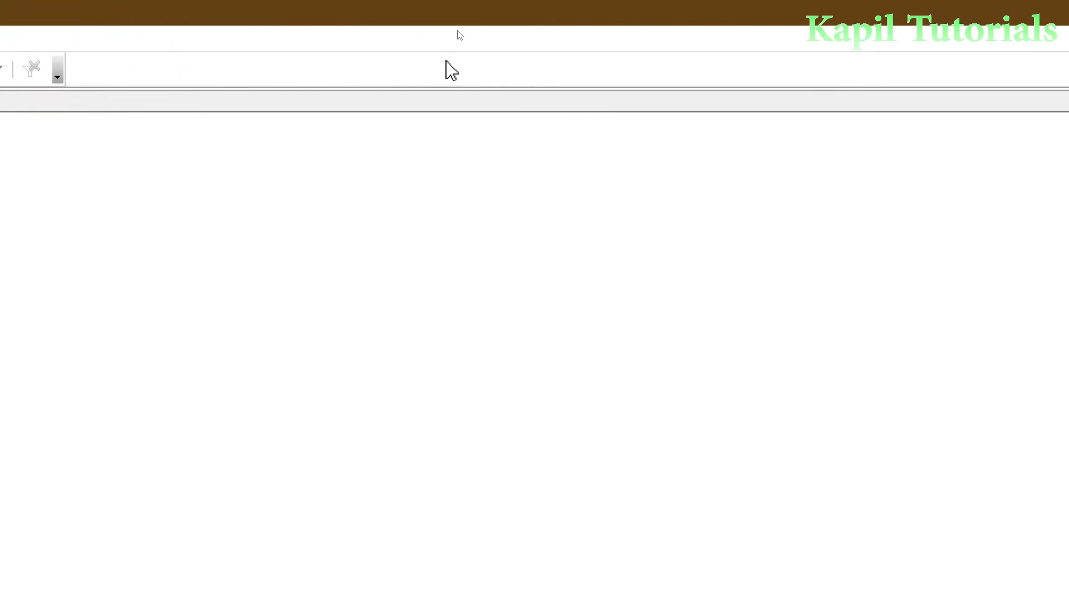
Close the Marks of student data view and return to the Base main window
click(1061, 8)
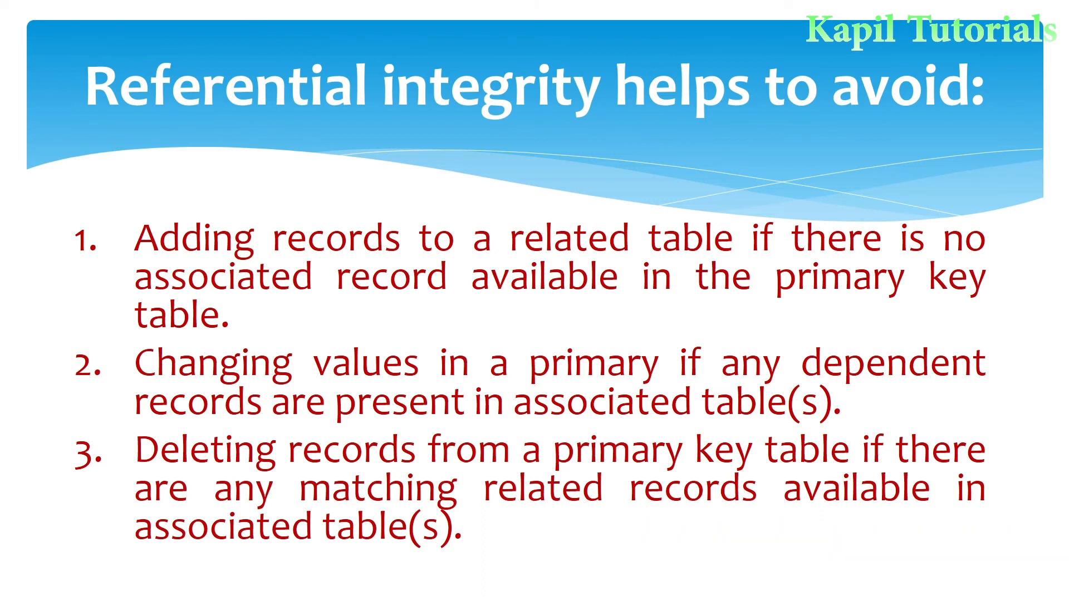
key(alt+Tab)
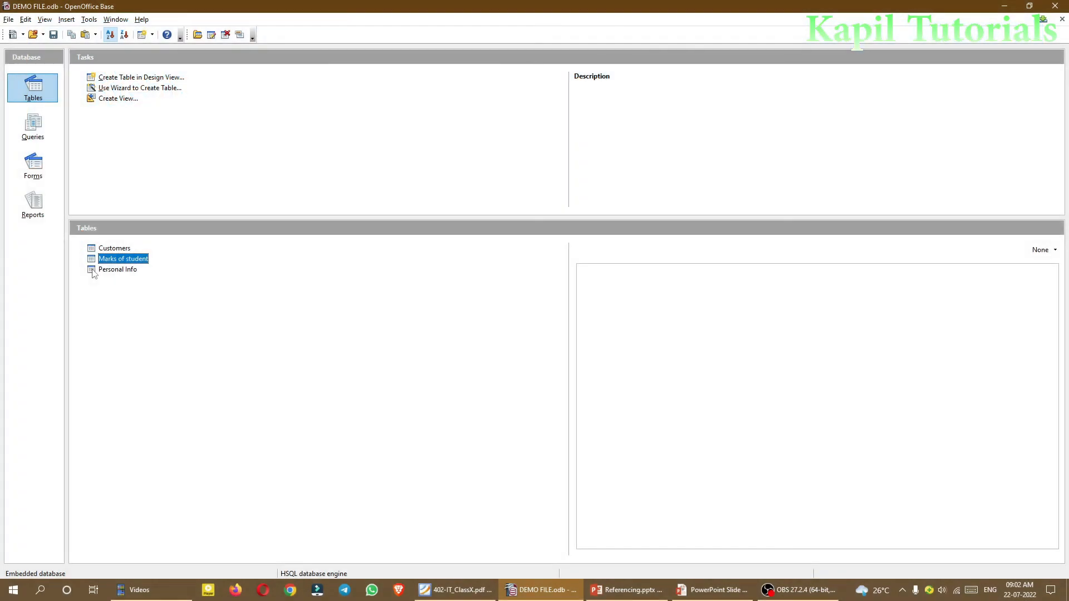
Open the Personal Info table and delete the Rno value 1 from its first record
click(94, 272)
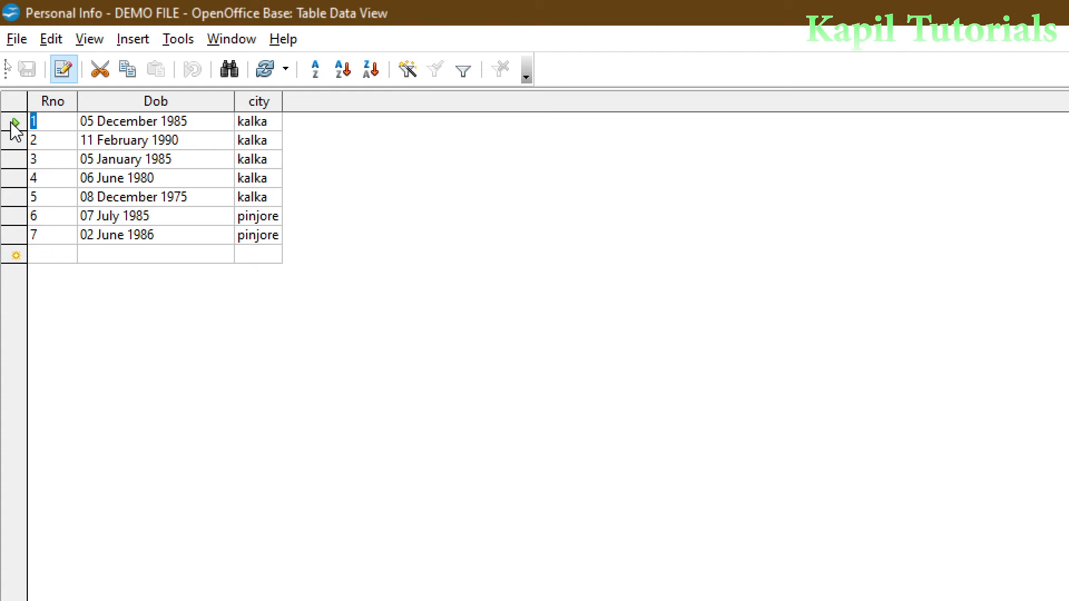
click(44, 120)
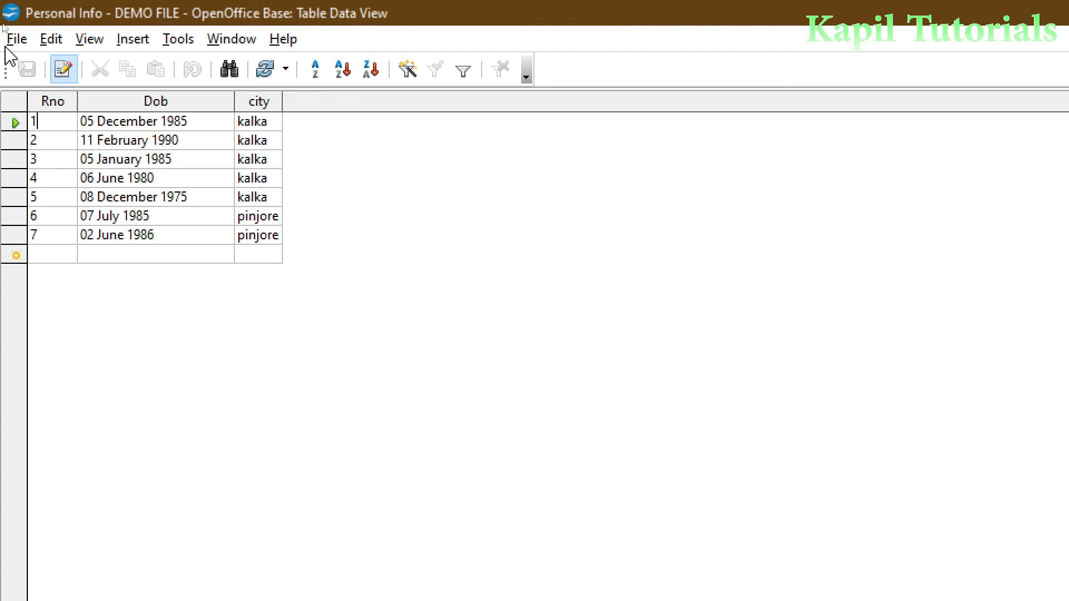
click(48, 122)
key(BackSpace)
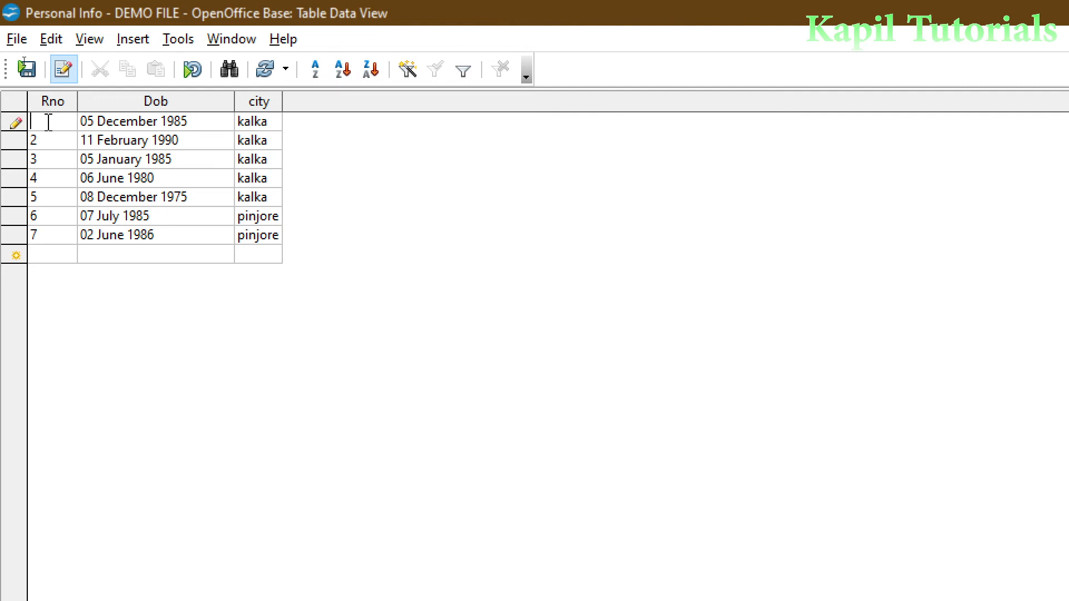
Enter 9 as the first record's Rno and dismiss the resulting integrity error
text(9)
key(Tab)
key(Tab)
key(Tab)
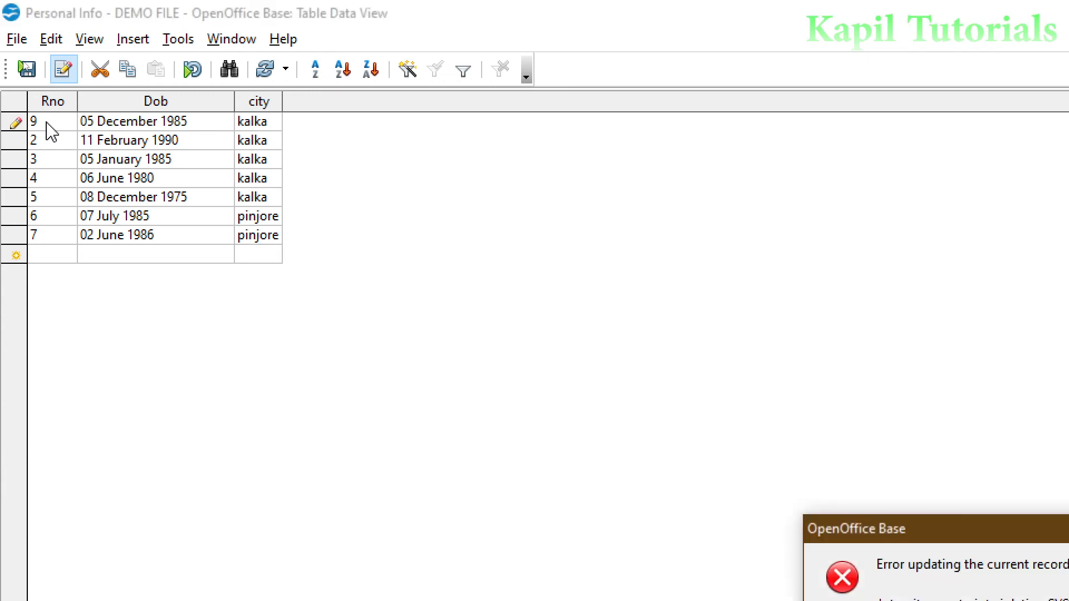
drag(811, 533, 365, 230)
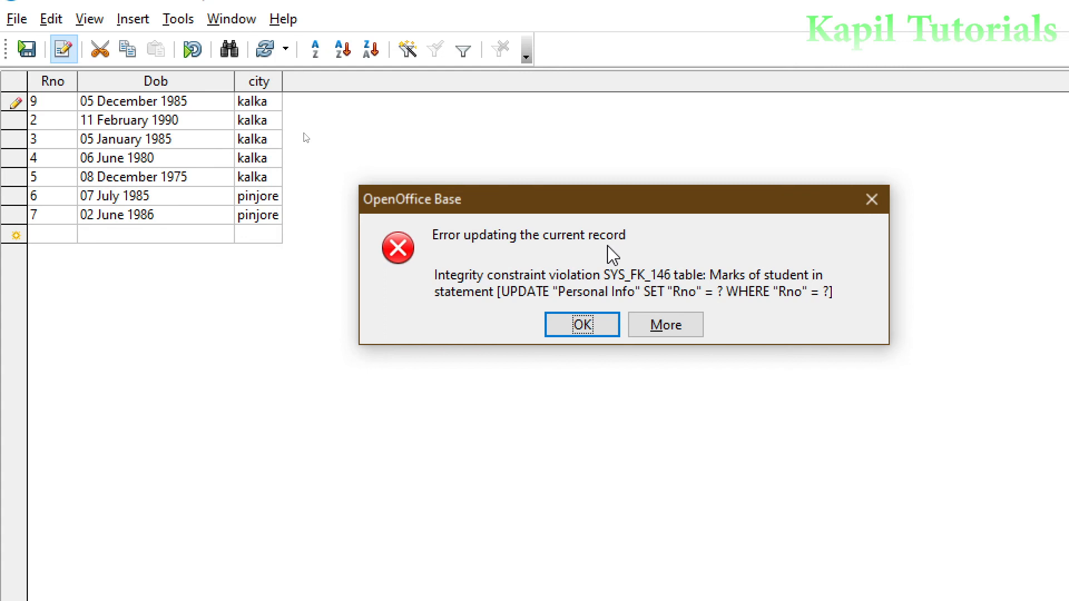
click(581, 325)
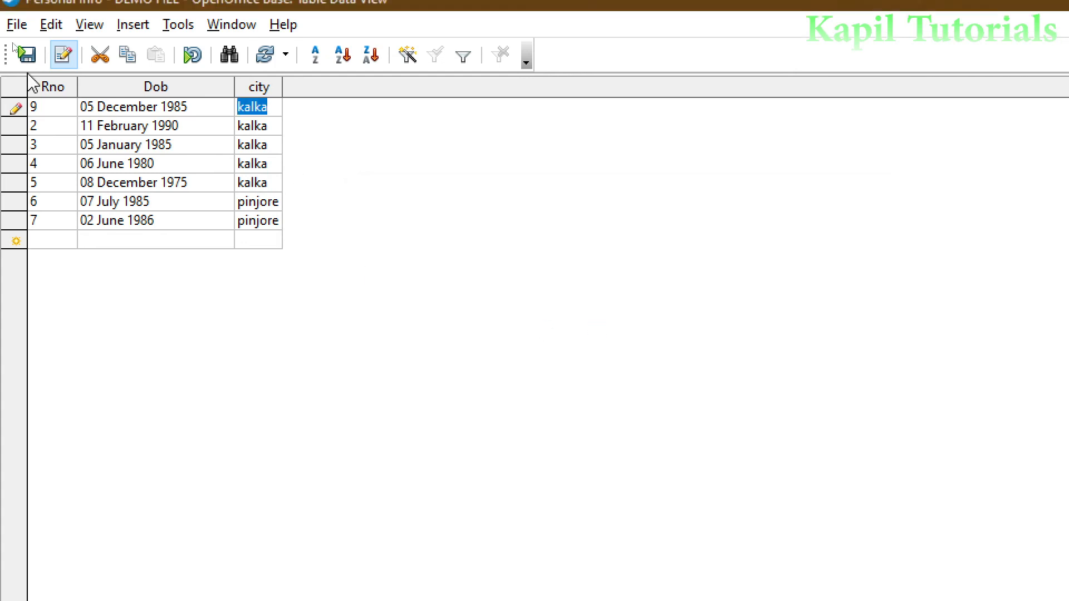
Restore the first record's Rno to 1 and save the record
click(48, 111)
key(BackSpace)
text(1)
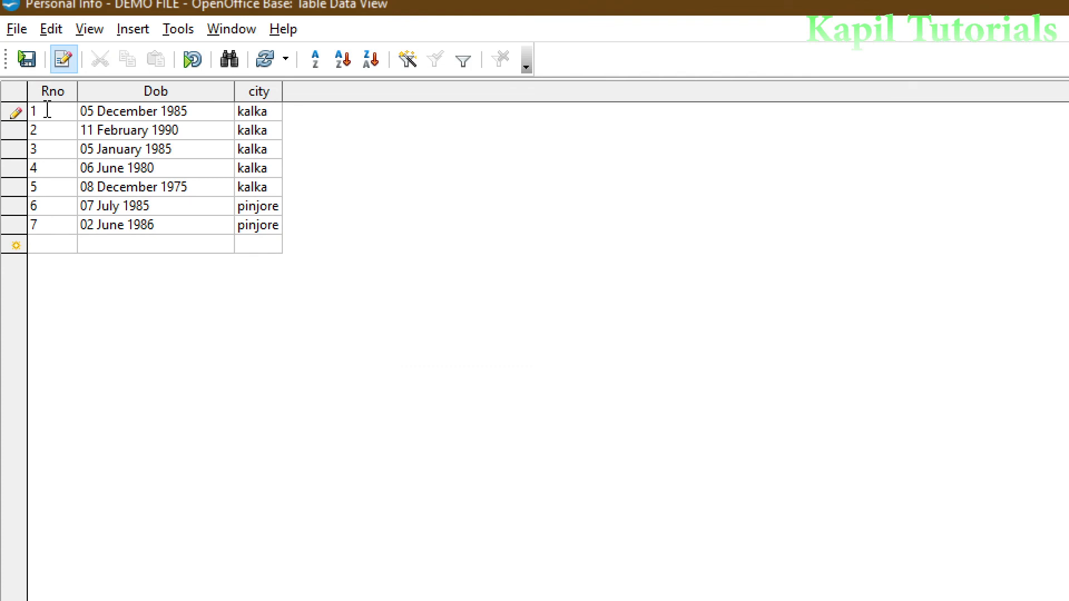
click(27, 59)
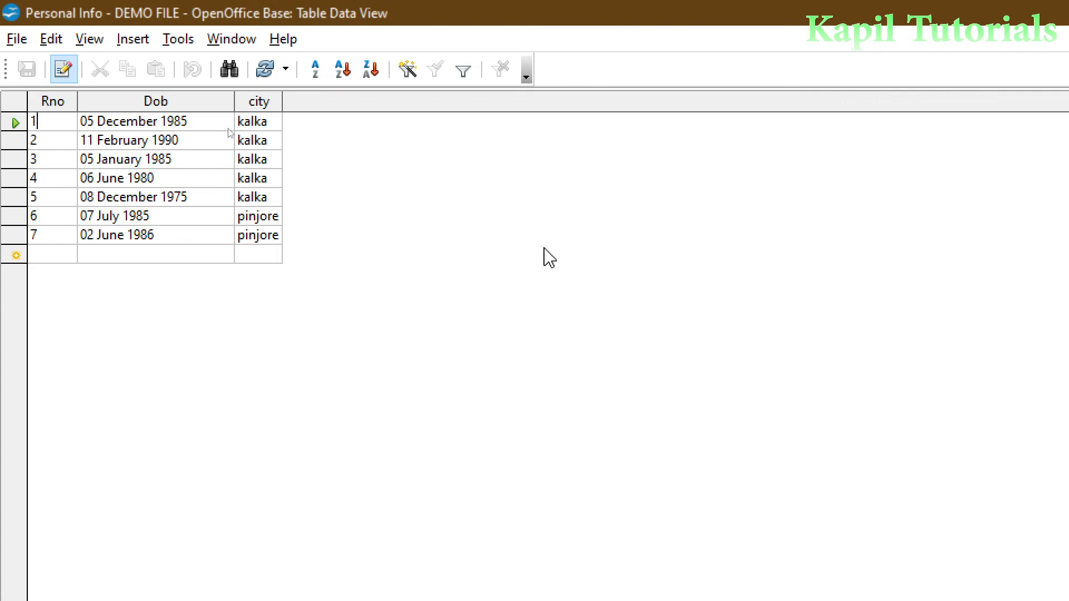
click(41, 238)
key(BackSpace)
text(9)
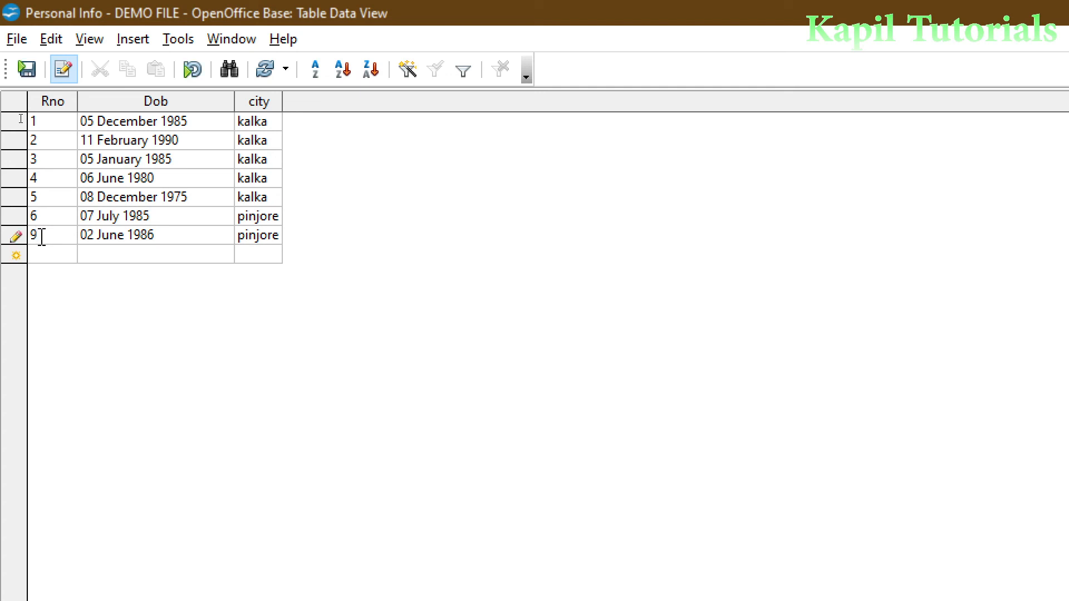
key(Tab)
key(Tab)
key(Tab)
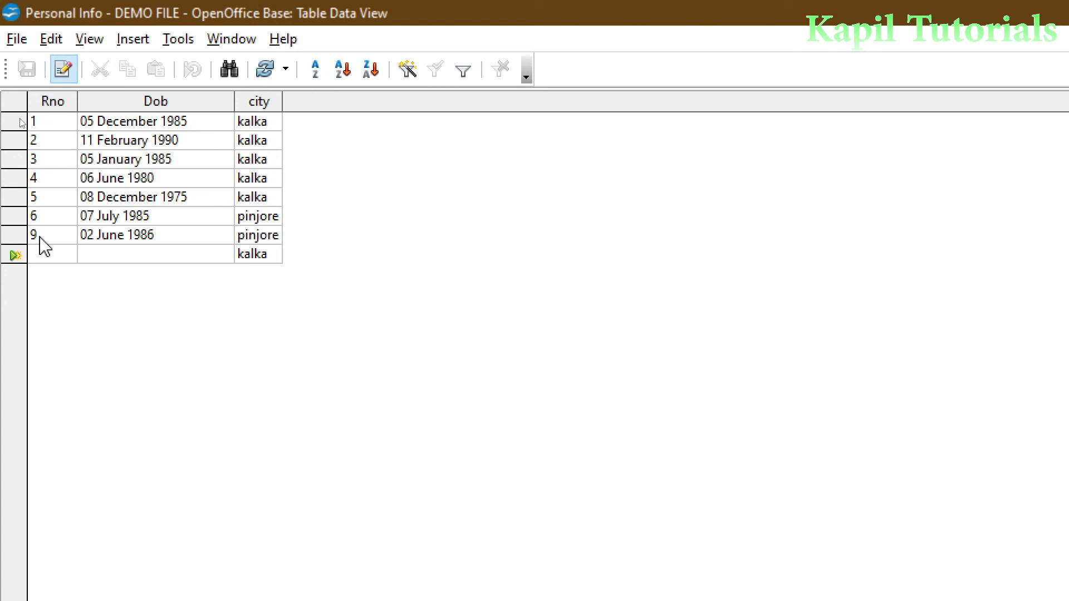
click(42, 235)
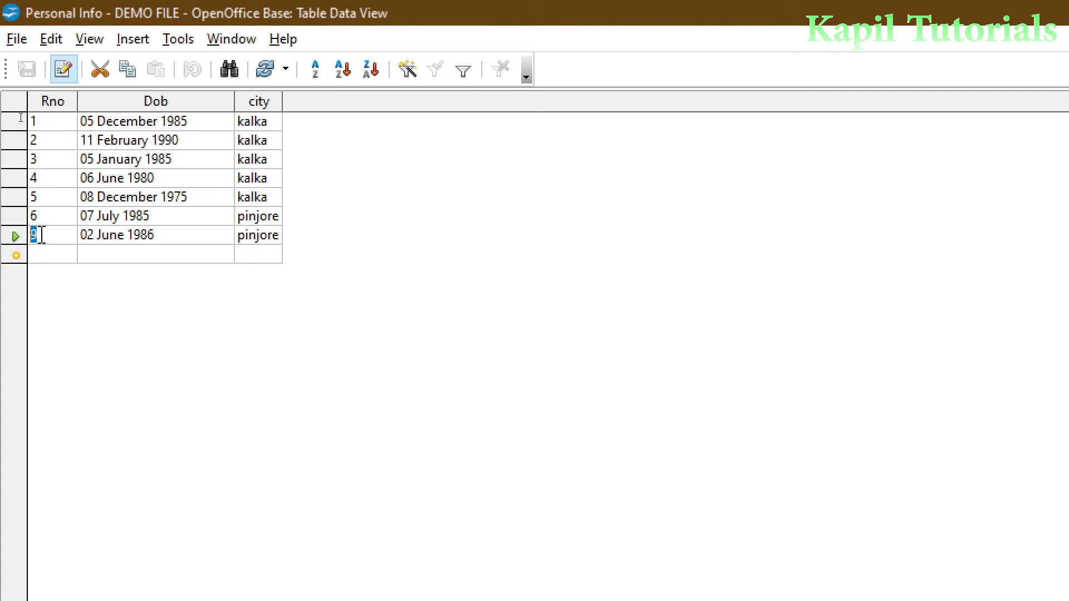
text(7)
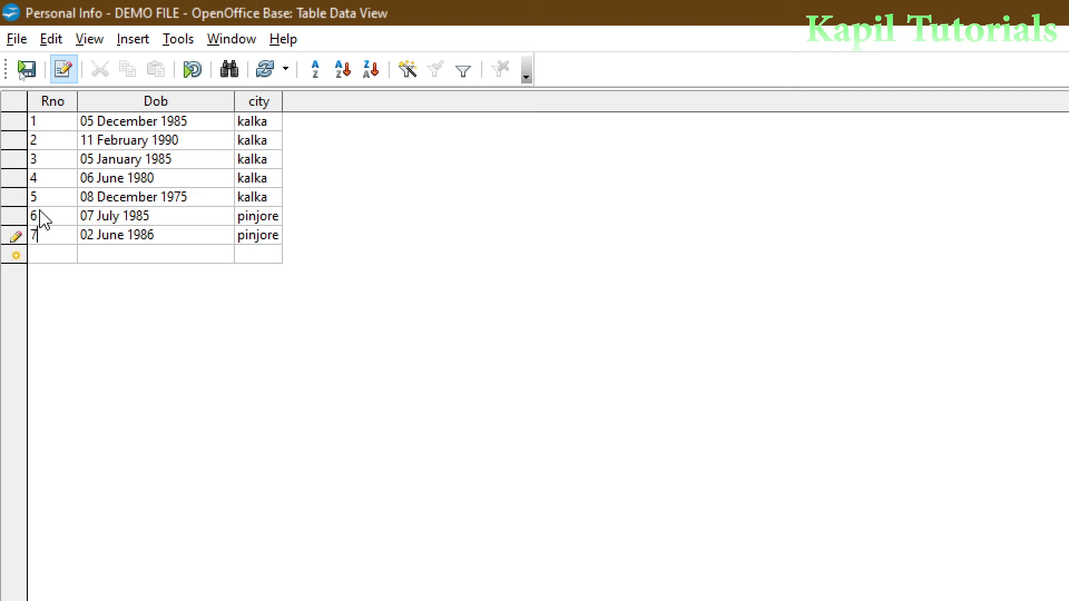
click(24, 77)
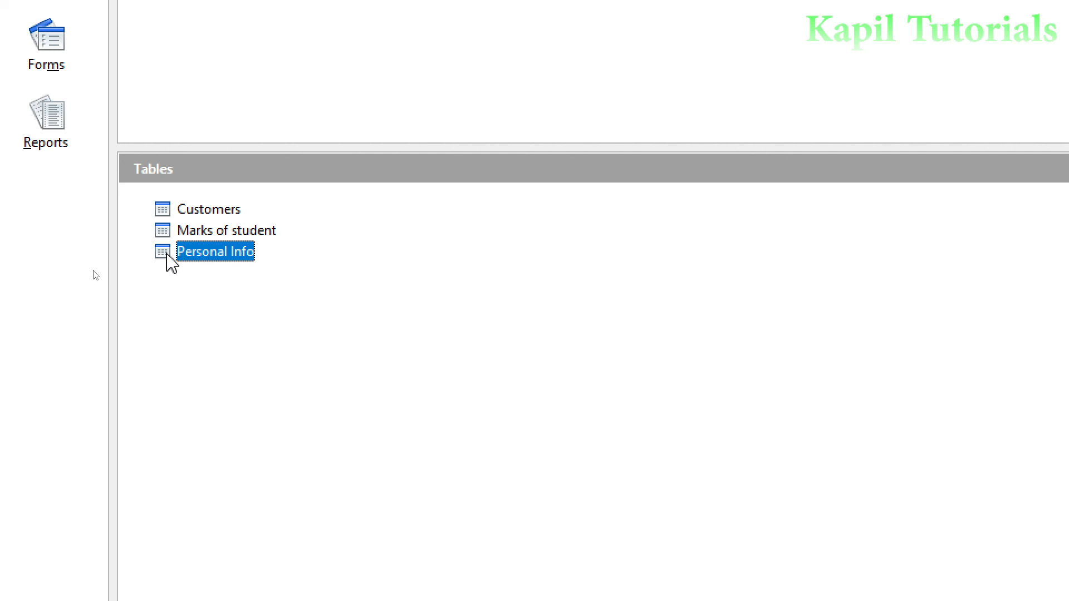
Reopen Personal Info and select the entire Rno 2 row
double_click(184, 259)
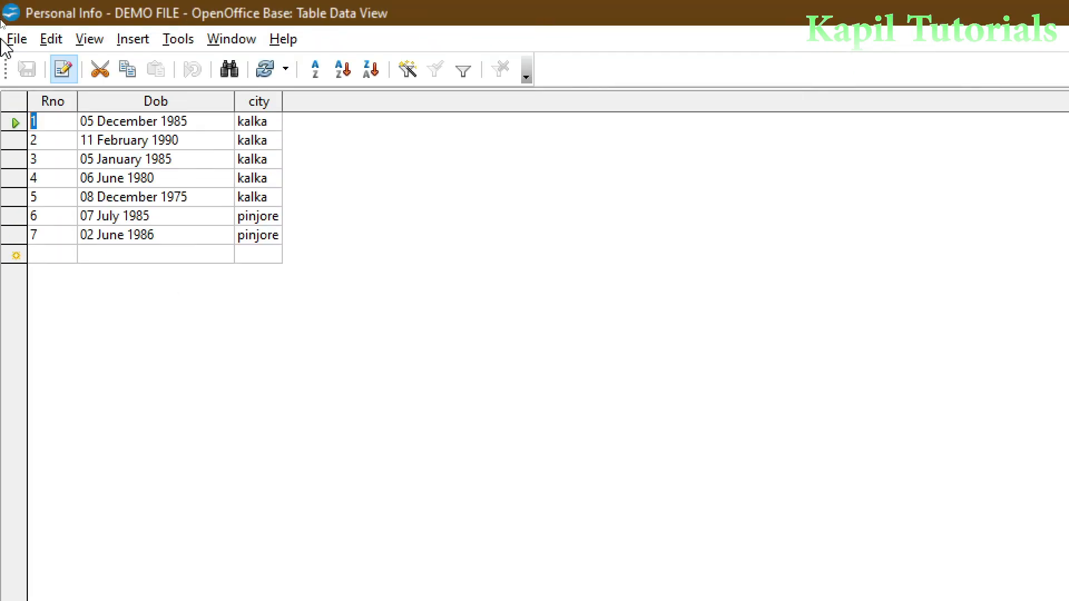
click(11, 143)
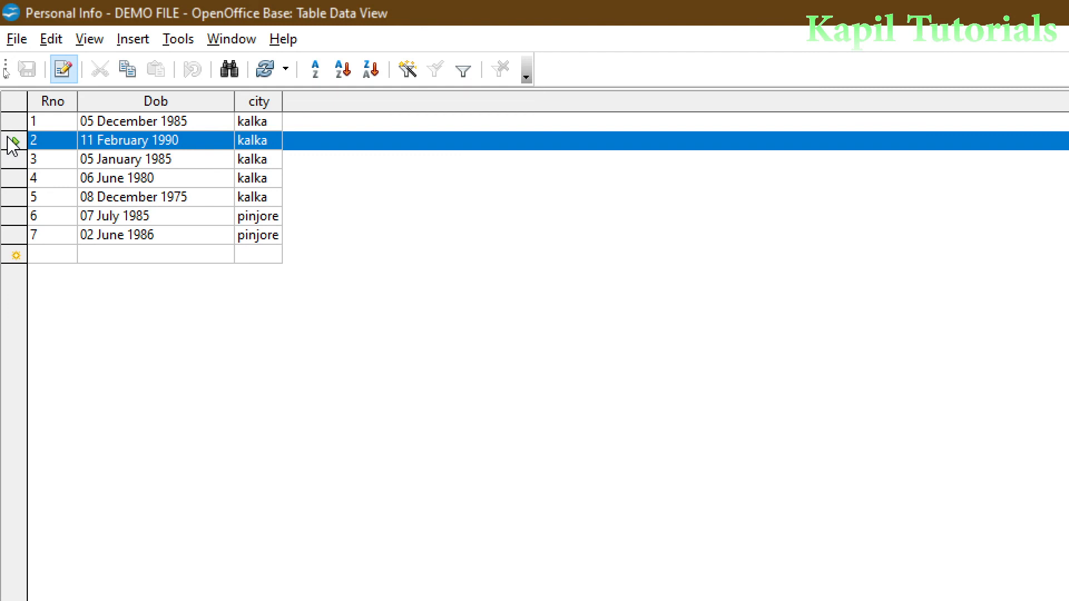
right_click(12, 145)
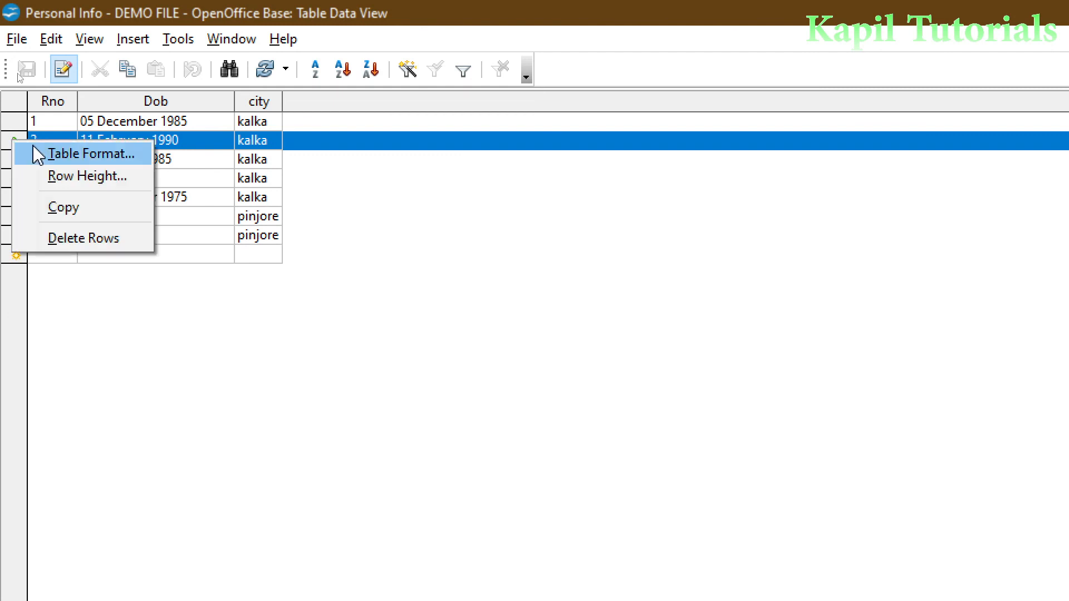
click(50, 238)
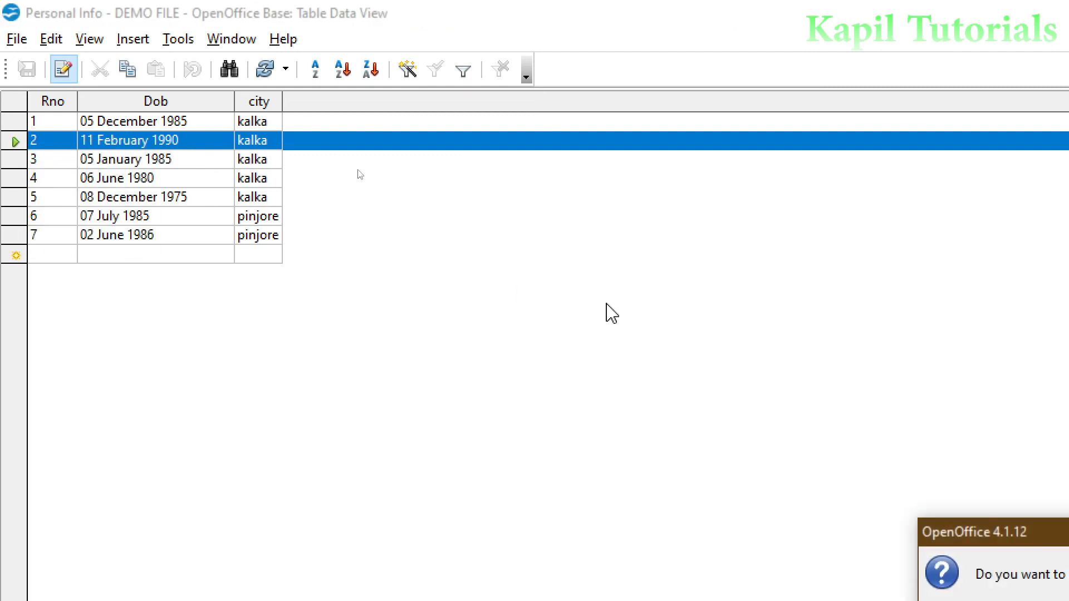
drag(941, 531, 404, 256)
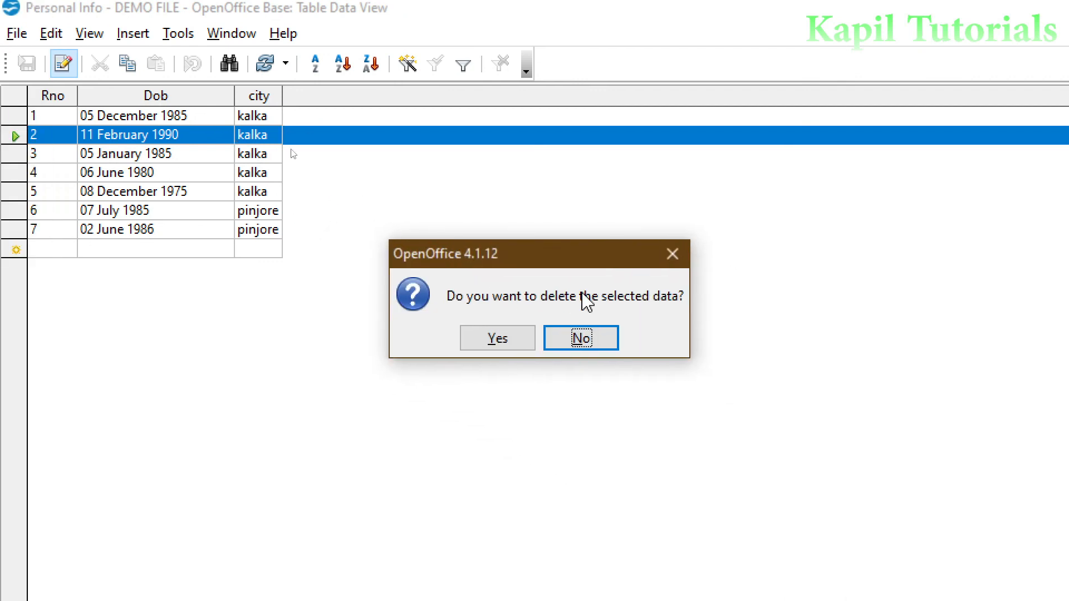
click(493, 346)
drag(889, 528, 441, 258)
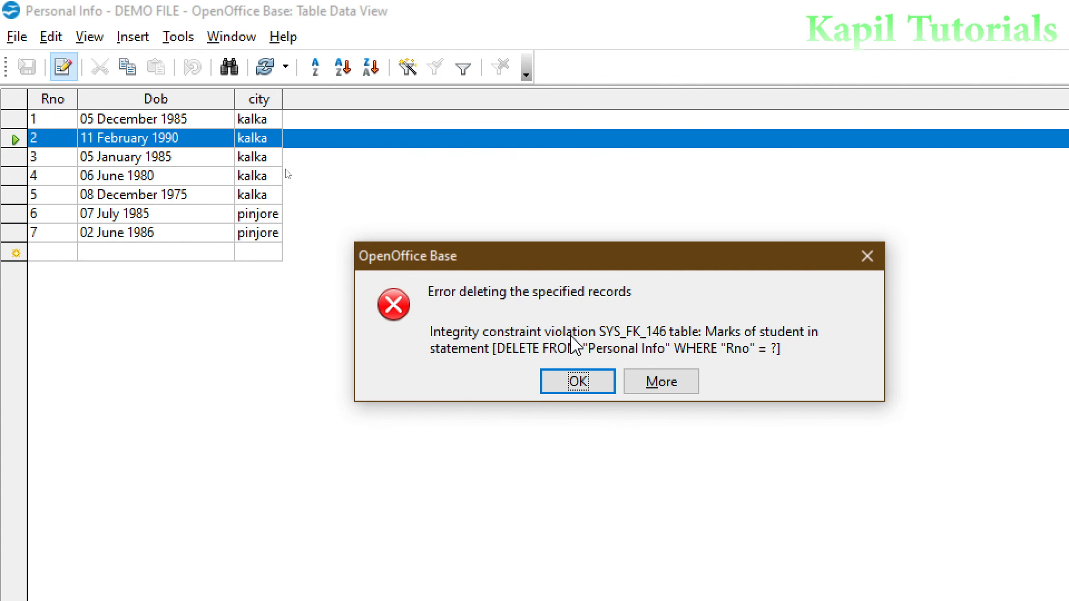
click(576, 387)
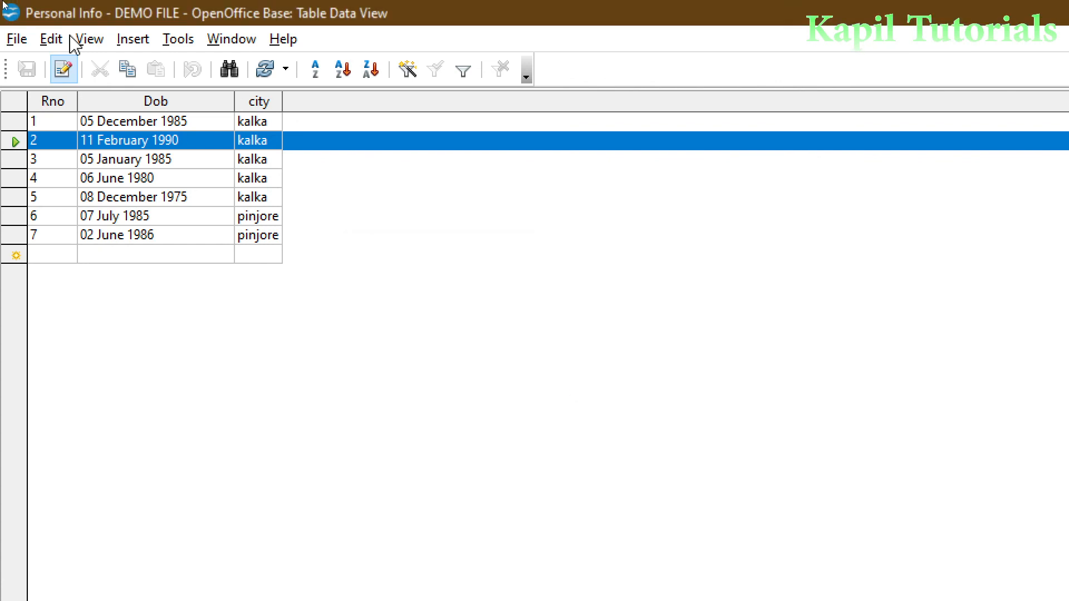